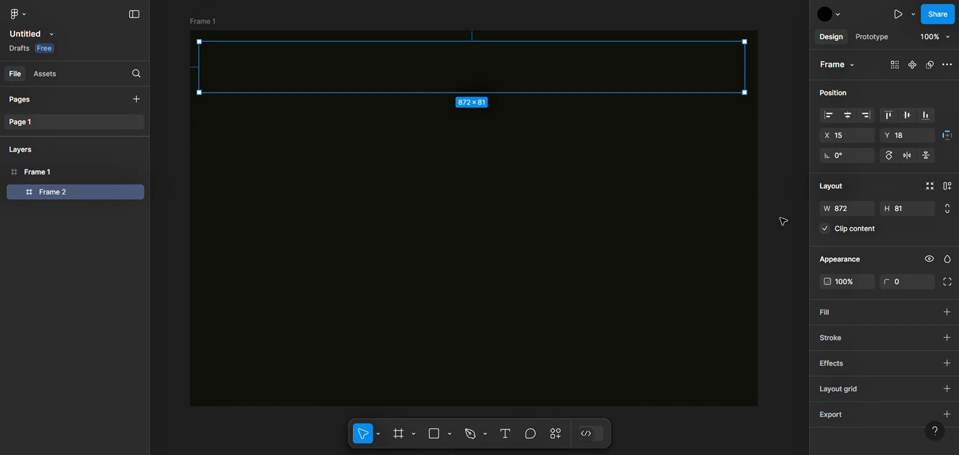
Give the header frame a D8D0BC fill and a corner radius of 20
{"action": "left_click", "coordinate": [866, 312]}
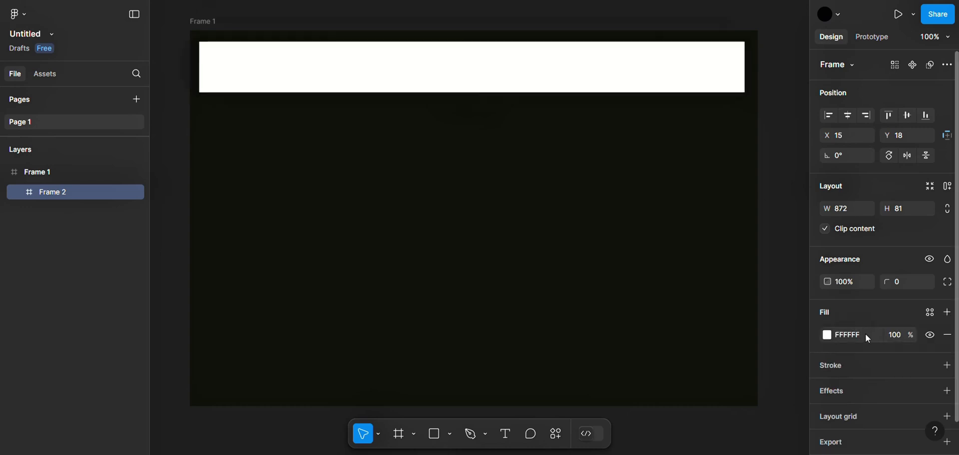
{"action": "left_click", "coordinate": [866, 334]}
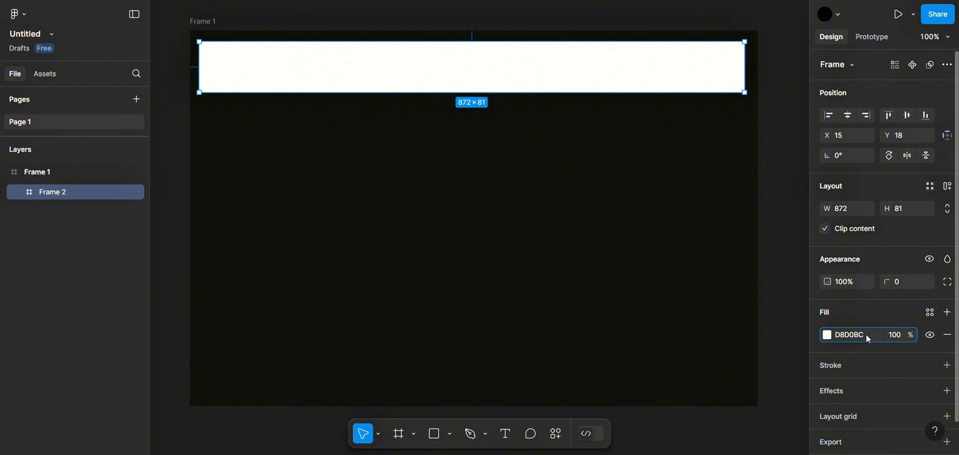
{"action": "key", "text": "Return"}
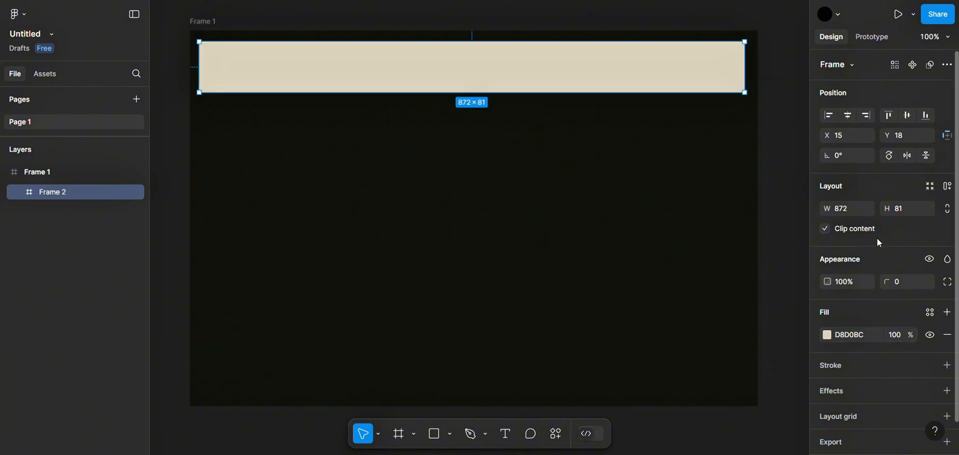
{"action": "left_click", "coordinate": [908, 280]}
{"action": "type", "text": "20"}
{"action": "key", "text": "Return"}
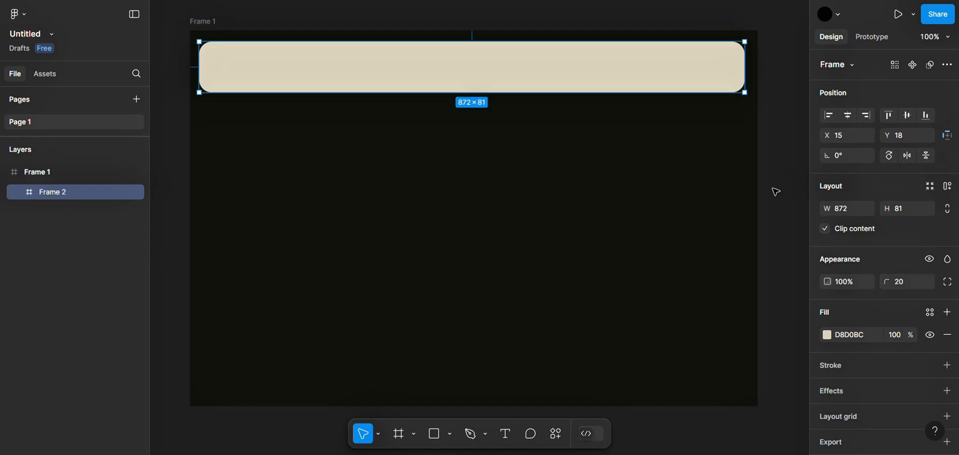
{"action": "left_click", "coordinate": [785, 184]}
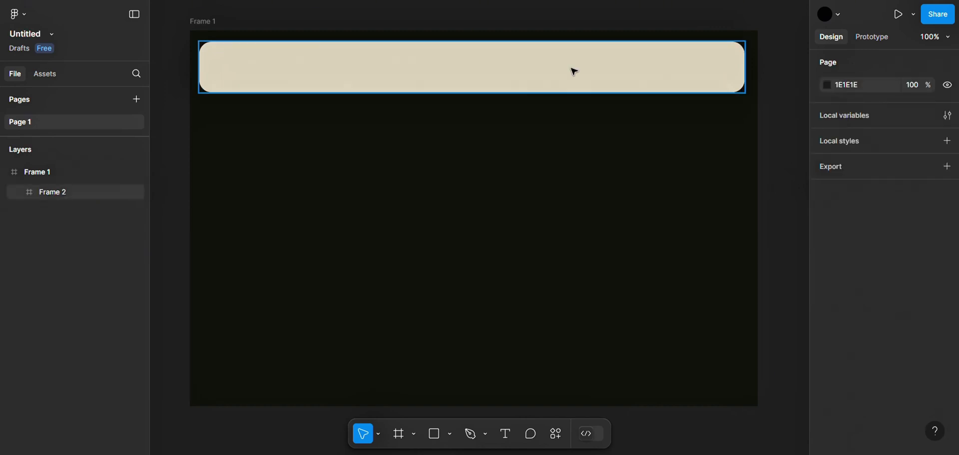
Duplicate the header bar, place the copy just below it, and resize it to a card of about 359 × 225
{"action": "left_click", "coordinate": [546, 73]}
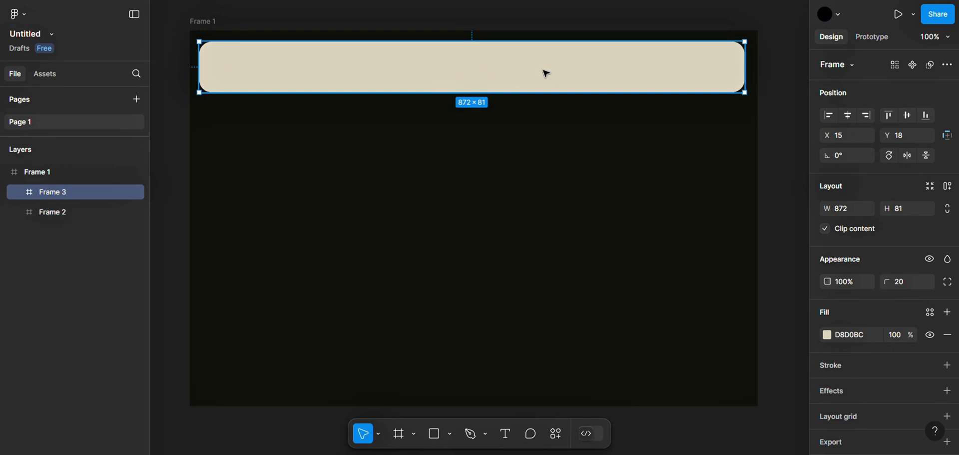
{"action": "left_click_drag", "start_coordinate": [546, 73], "coordinate": [548, 131]}
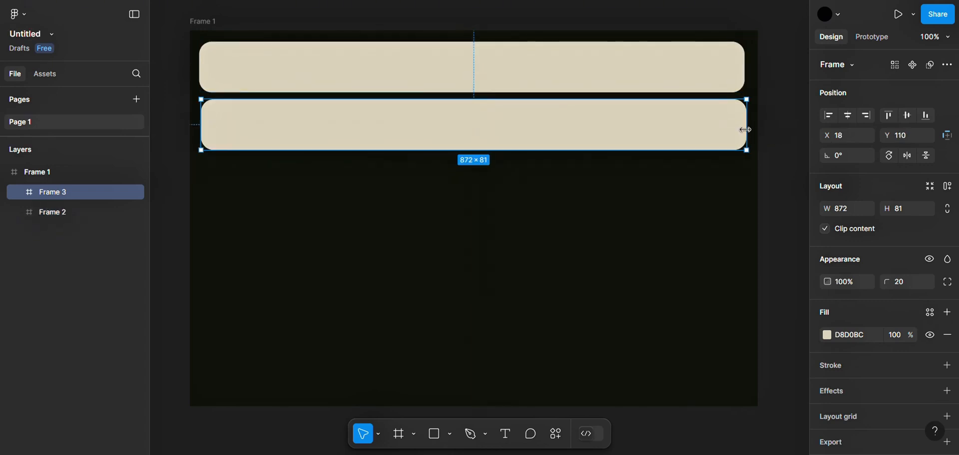
{"action": "left_click_drag", "start_coordinate": [745, 130], "coordinate": [426, 135]}
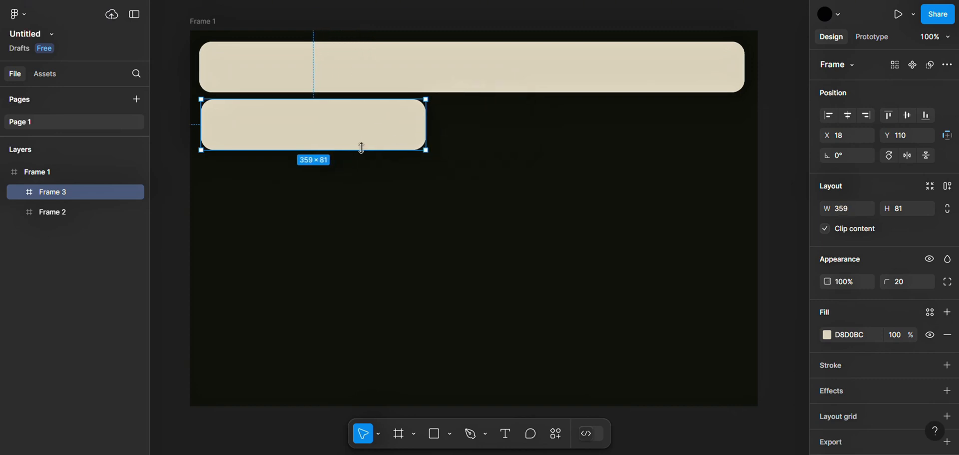
{"action": "left_click_drag", "start_coordinate": [354, 152], "coordinate": [355, 239]}
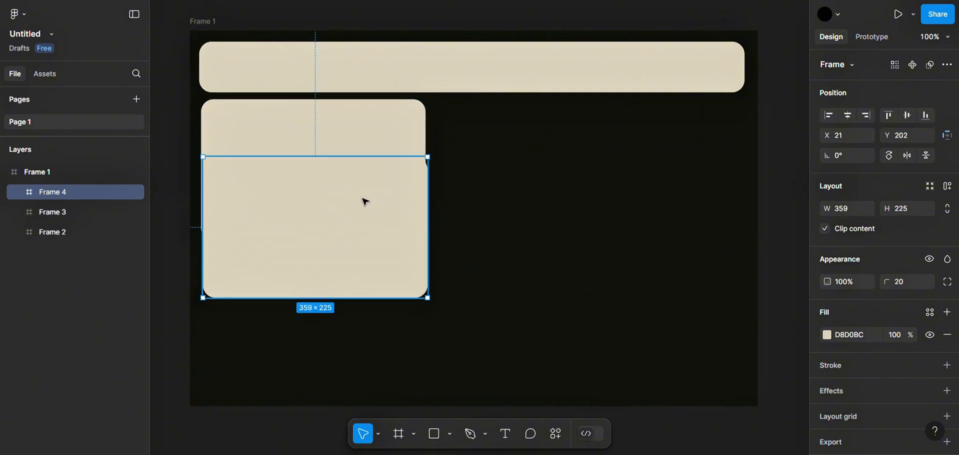
Duplicate the card twice to its right, sizing the copies to about 205 × 225 and 275 × 475
{"action": "left_click_drag", "start_coordinate": [365, 202], "coordinate": [593, 143]}
{"action": "left_click_drag", "start_coordinate": [658, 165], "coordinate": [561, 171]}
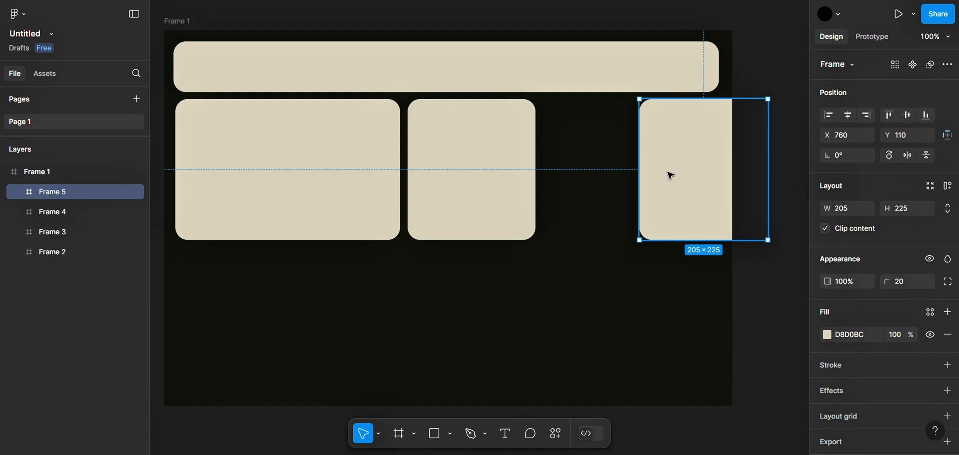
{"action": "left_click_drag", "start_coordinate": [671, 175], "coordinate": [544, 175]}
{"action": "left_click_drag", "start_coordinate": [637, 241], "coordinate": [650, 397]}
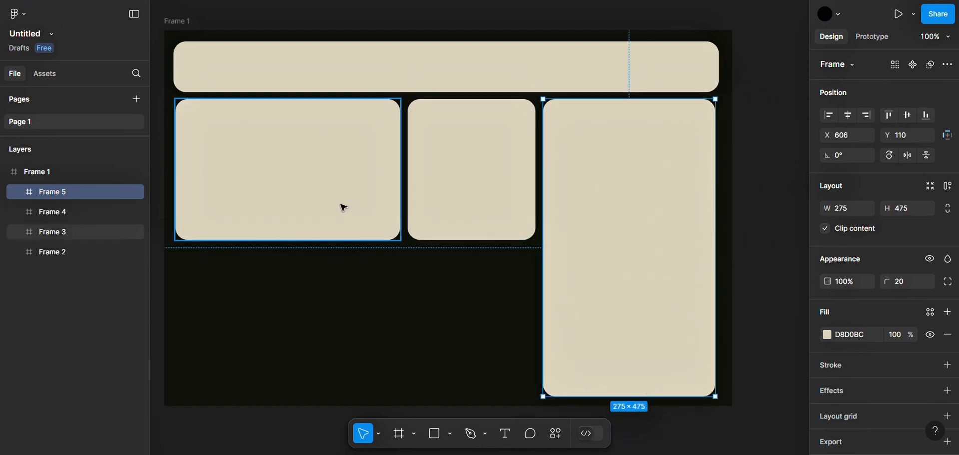
Duplicate the wide card below itself, narrow the copy, and duplicate that one beside it to fill the lower row
{"action": "left_click_drag", "start_coordinate": [459, 336], "coordinate": [495, 340]}
{"action": "left_click_drag", "start_coordinate": [186, 23], "coordinate": [210, 24]}
{"action": "left_click_drag", "start_coordinate": [335, 173], "coordinate": [339, 323]}
{"action": "left_click_drag", "start_coordinate": [424, 316], "coordinate": [375, 314]}
{"action": "key", "text": "ctrl+d"}
{"action": "left_click_drag", "start_coordinate": [313, 356], "coordinate": [496, 209]}
{"action": "left_click", "coordinate": [549, 291]}
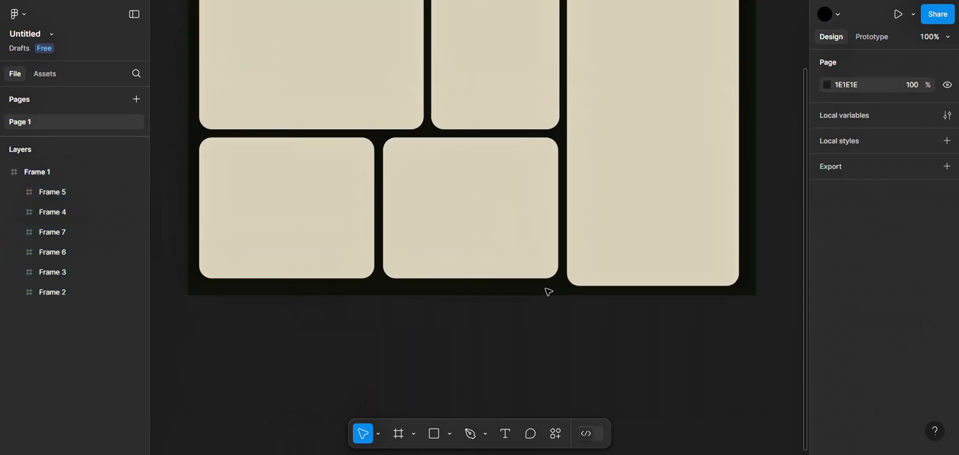
{"action": "left_click", "coordinate": [191, 110]}
{"action": "scroll", "coordinate": [440, 230], "scroll_direction": "up", "scroll_amount": 3}
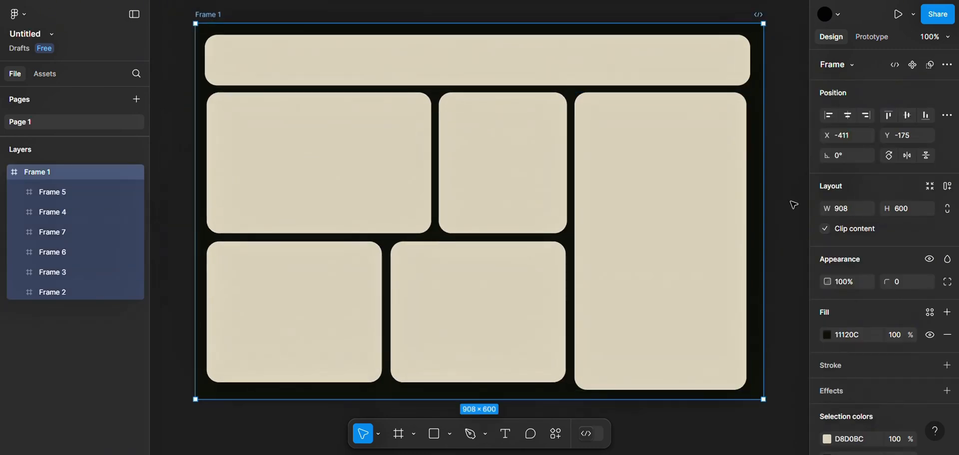
{"action": "left_click", "coordinate": [794, 205]}
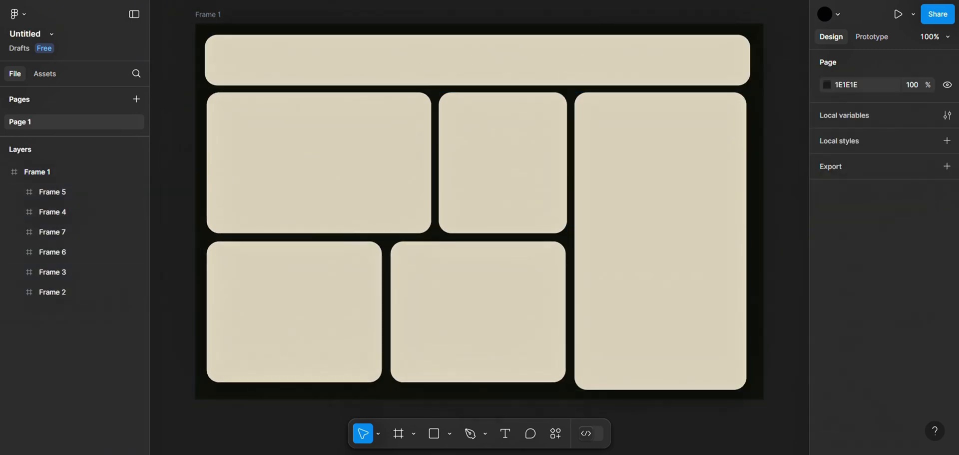
Paste the prepared text elements and place the logo and navigation links in the header and the headline in the wide card
{"action": "key", "text": "ctrl+v"}
{"action": "left_click_drag", "start_coordinate": [273, 49], "coordinate": [273, 108]}
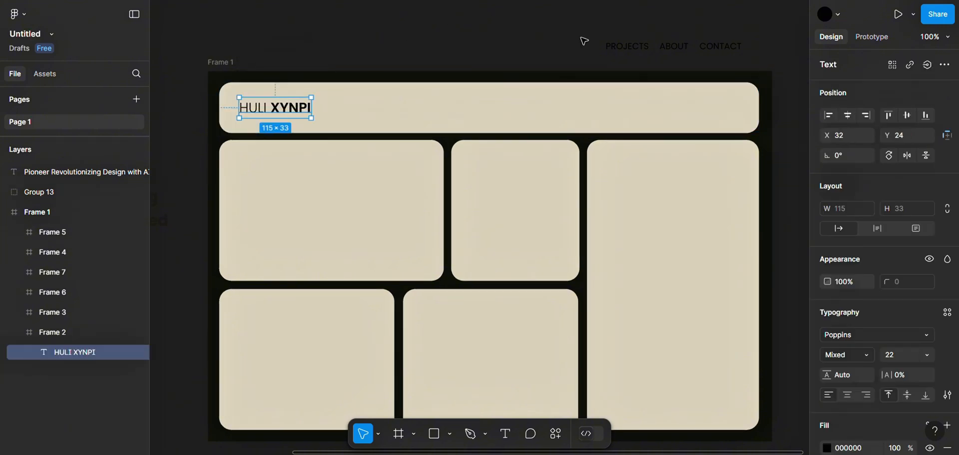
{"action": "left_click_drag", "start_coordinate": [653, 50], "coordinate": [655, 114]}
{"action": "left_click_drag", "start_coordinate": [156, 210], "coordinate": [331, 230]}
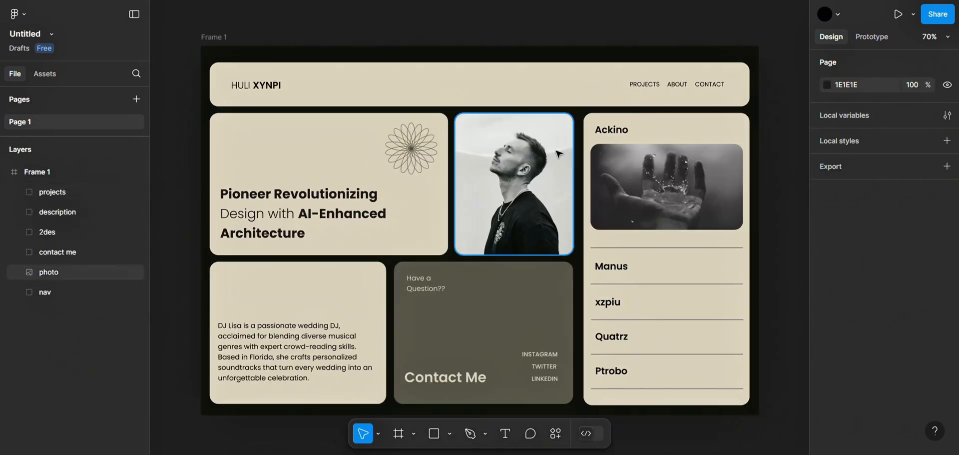
Duplicate the completed Frame 1 layout twice and dismiss the suggestion to copy it to Figma Slides
{"action": "left_click", "coordinate": [222, 42]}
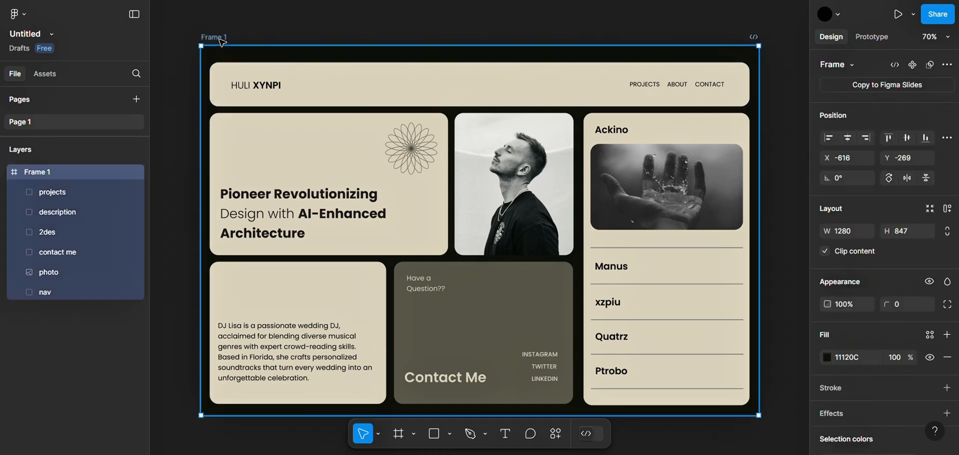
{"action": "key", "text": "ctrl+d"}
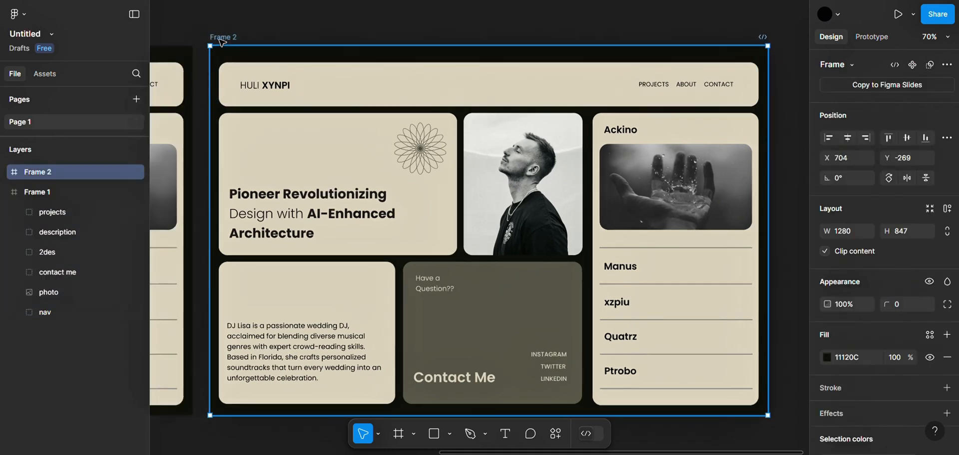
{"action": "key", "text": "ctrl+d"}
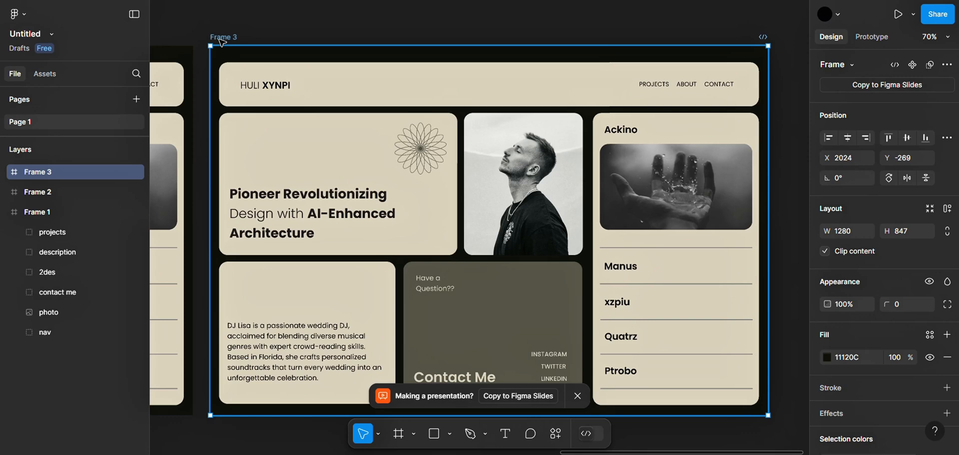
{"action": "left_click", "coordinate": [291, 23]}
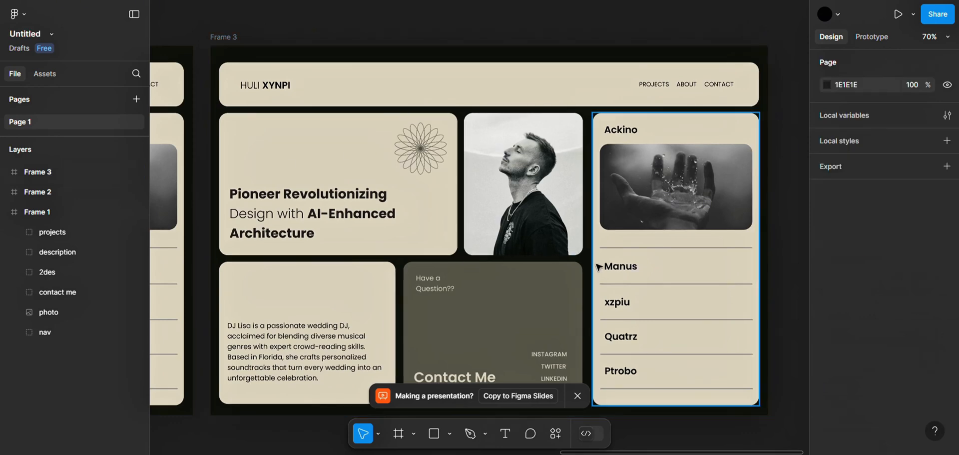
{"action": "left_click", "coordinate": [574, 399]}
{"action": "scroll", "coordinate": [500, 346], "scroll_direction": "left", "scroll_amount": 8}
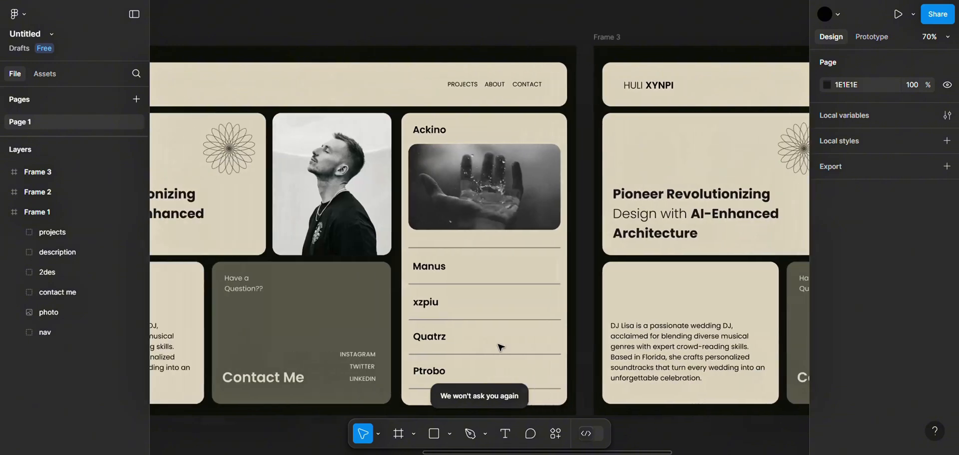
{"action": "scroll", "coordinate": [501, 347], "scroll_direction": "left", "scroll_amount": 10}
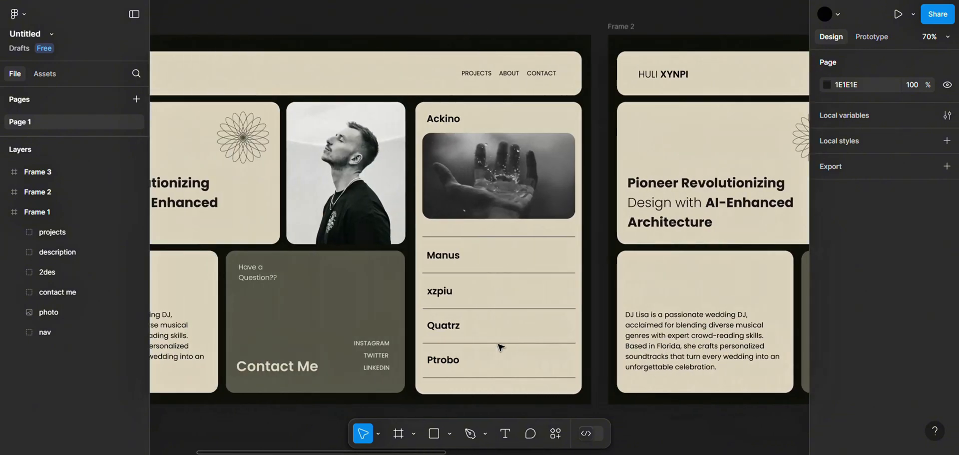
{"action": "scroll", "coordinate": [500, 347], "scroll_direction": "left", "scroll_amount": 5}
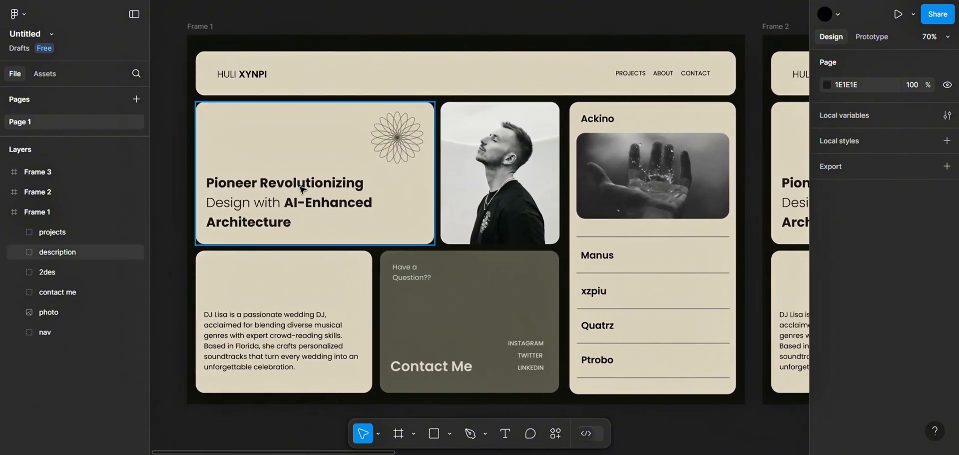
Select the whole nav group in Frame 1 and move it up beyond the frame's upper edge
{"action": "left_click", "coordinate": [198, 36]}
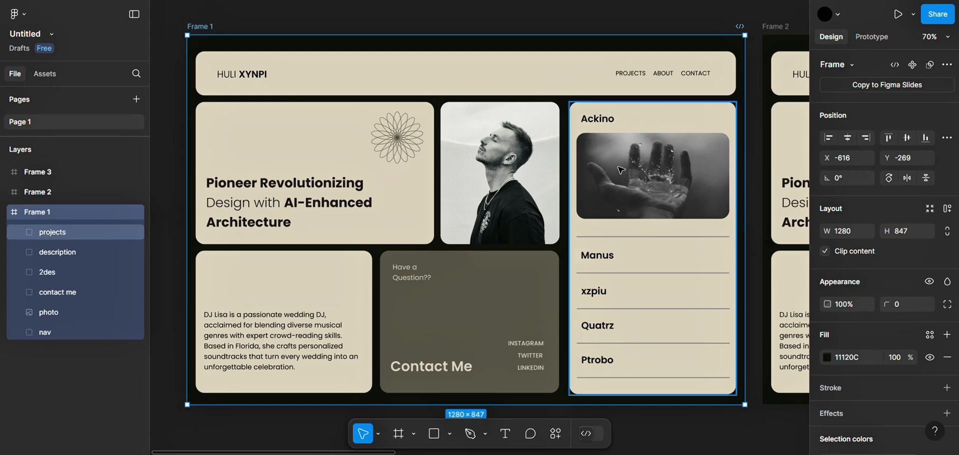
{"action": "mouse_move", "coordinate": [422, 86]}
{"action": "left_mouse_down"}
{"action": "mouse_move", "coordinate": [422, 67]}
{"action": "mouse_move", "coordinate": [419, 84]}
{"action": "left_mouse_up"}
{"action": "double_click", "coordinate": [416, 80]}
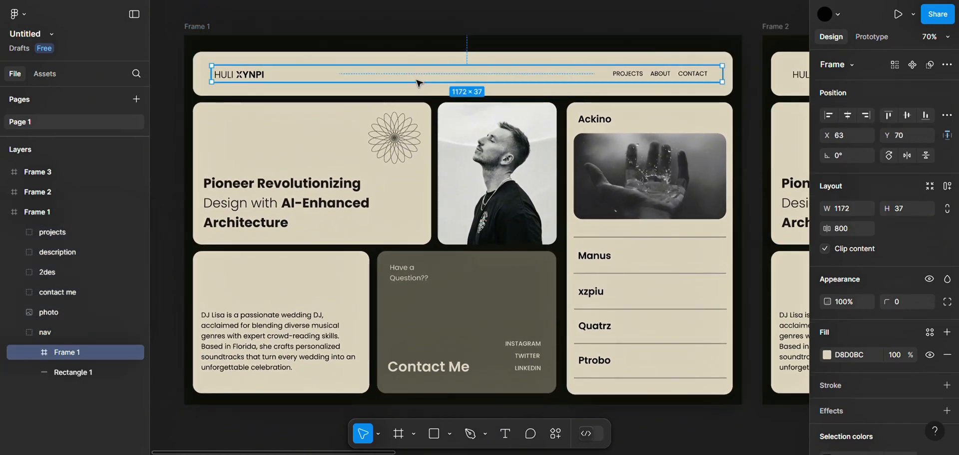
{"action": "left_click", "coordinate": [411, 91]}
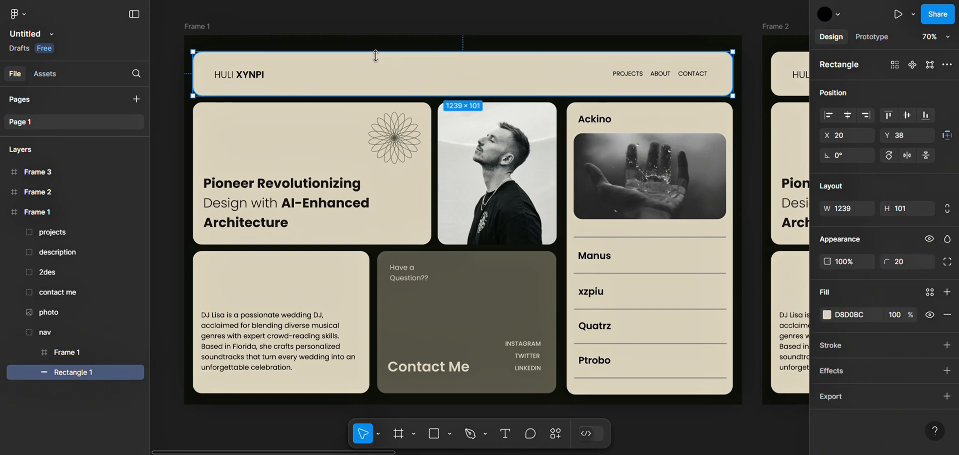
{"action": "left_click", "coordinate": [70, 332]}
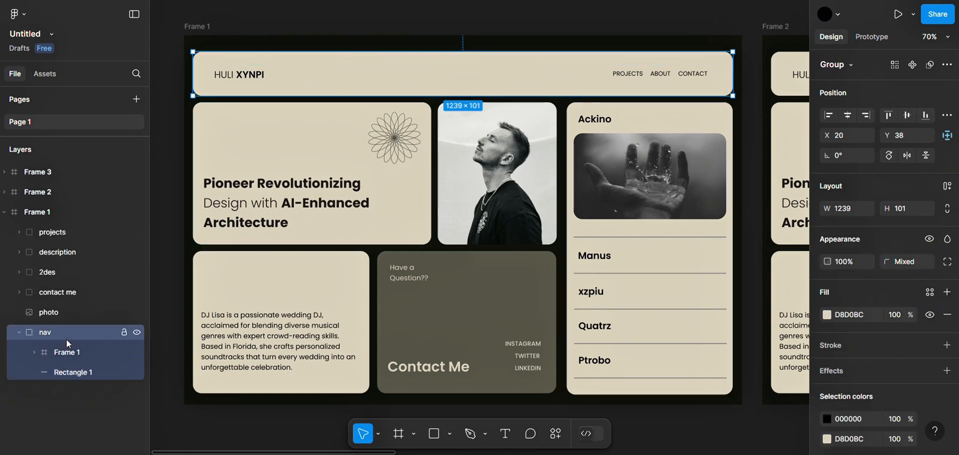
{"action": "left_click_drag", "start_coordinate": [385, 94], "coordinate": [382, 64]}
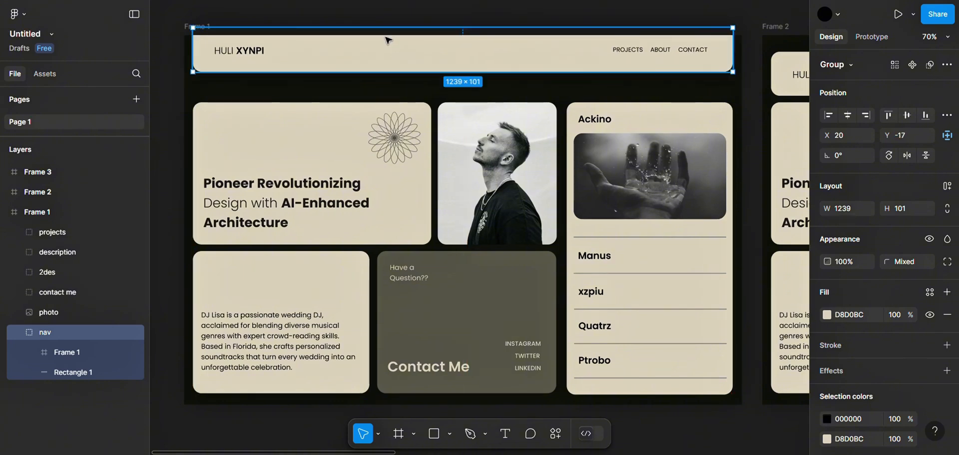
{"action": "left_click_drag", "start_coordinate": [389, 36], "coordinate": [390, 6]}
Move the description group out past Frame 1's left edge and the 2des group down below its lower edge
{"action": "left_click_drag", "start_coordinate": [253, 203], "coordinate": [147, 196]}
{"action": "scroll", "coordinate": [546, 260], "scroll_direction": "right", "scroll_amount": 5}
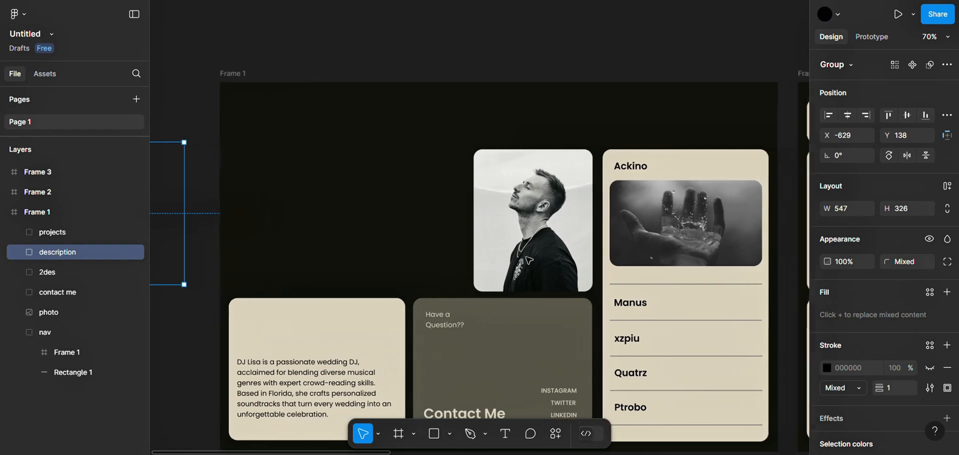
{"action": "scroll", "coordinate": [530, 260], "scroll_direction": "down", "scroll_amount": 3}
{"action": "left_click_drag", "start_coordinate": [350, 267], "coordinate": [345, 453]}
{"action": "scroll", "coordinate": [503, 358], "scroll_direction": "up", "scroll_amount": 3}
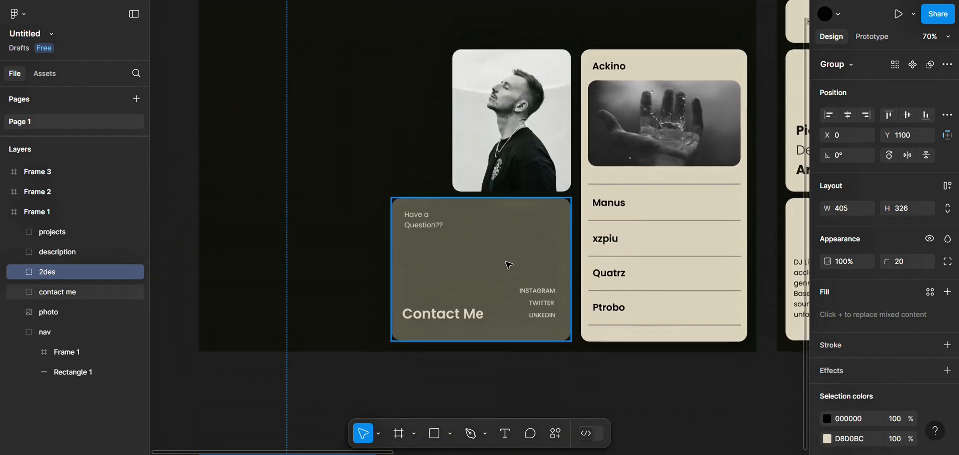
Try to move the contact me group below Frame 1, and undo the moves
{"action": "left_click_drag", "start_coordinate": [507, 266], "coordinate": [506, 451]}
{"action": "key", "text": "ctrl+z"}
{"action": "key", "text": "ctrl+z"}
{"action": "key", "text": "ctrl+z"}
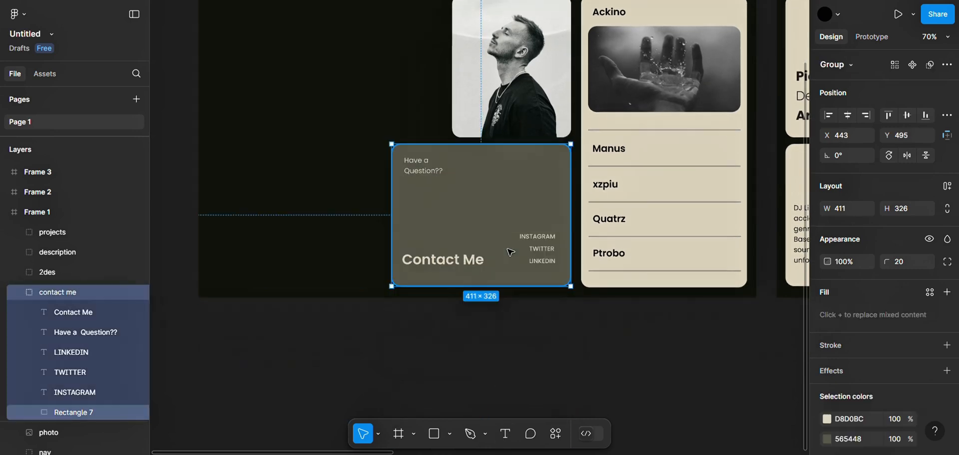
{"action": "left_click_drag", "start_coordinate": [472, 245], "coordinate": [472, 354]}
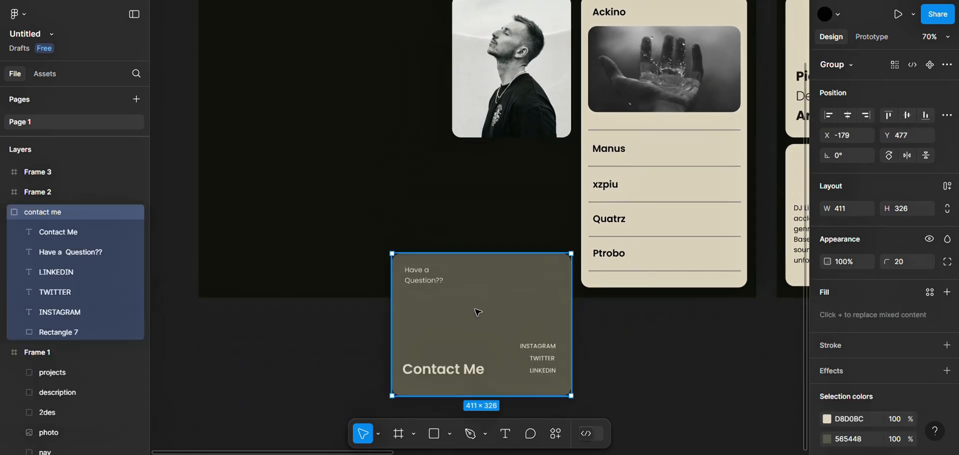
{"action": "double_click", "coordinate": [478, 312]}
{"action": "left_click_drag", "start_coordinate": [477, 312], "coordinate": [468, 244]}
{"action": "left_click_drag", "start_coordinate": [469, 311], "coordinate": [474, 355]}
{"action": "key", "text": "ctrl+z"}
{"action": "key", "text": "ctrl+z"}
{"action": "key", "text": "ctrl+z"}
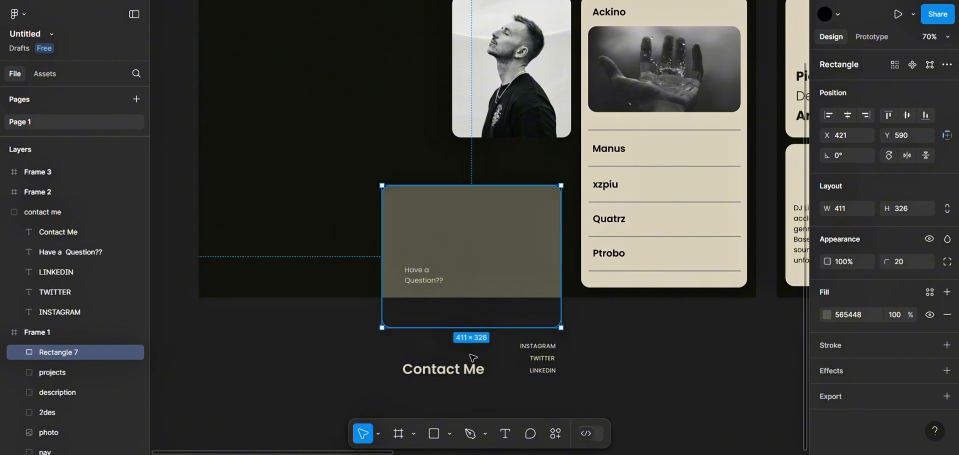
Move the contact me group straight down to just below Frame 1's lower edge, at Y 847
{"action": "left_click", "coordinate": [464, 165]}
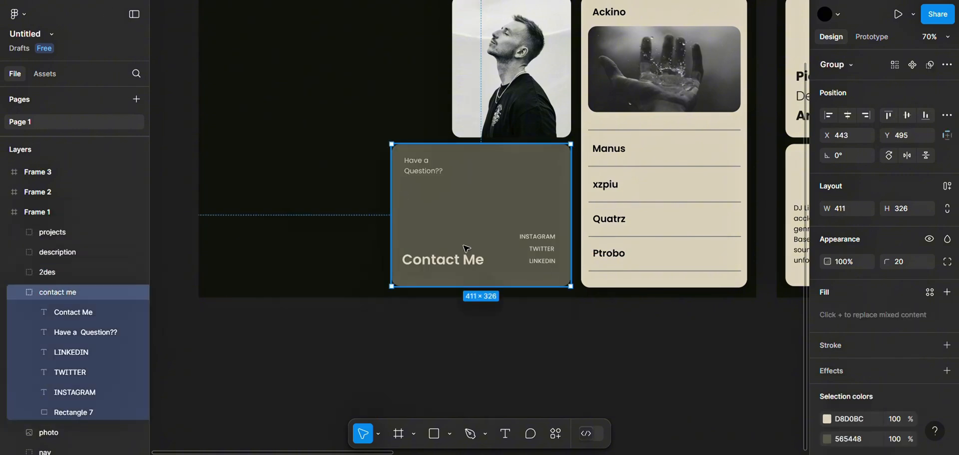
{"action": "left_click_drag", "start_coordinate": [466, 248], "coordinate": [469, 405]}
{"action": "scroll", "coordinate": [570, 200], "scroll_direction": "right", "scroll_amount": 3}
{"action": "scroll", "coordinate": [570, 201], "scroll_direction": "up", "scroll_amount": 2}
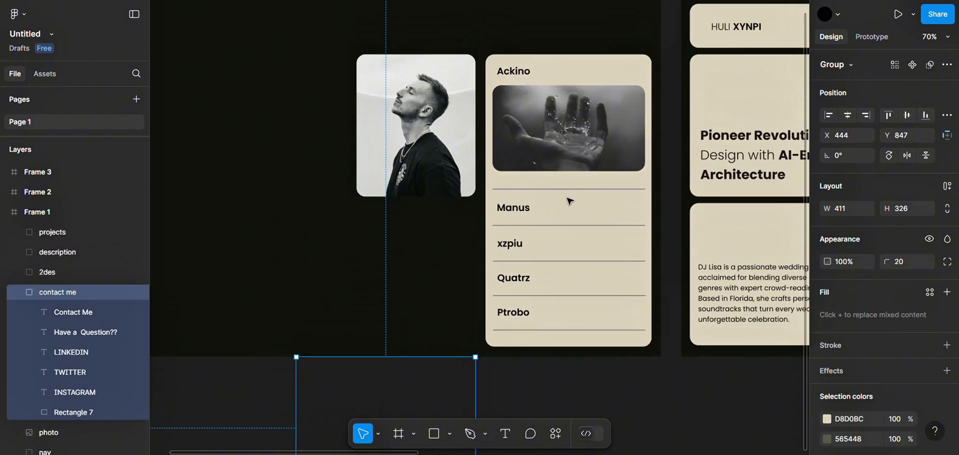
Move the projects group down to just below Frame 1's lower edge, at X 916, Y 847
{"action": "left_click_drag", "start_coordinate": [569, 75], "coordinate": [585, 379]}
{"action": "scroll", "coordinate": [482, 247], "scroll_direction": "down", "scroll_amount": 3}
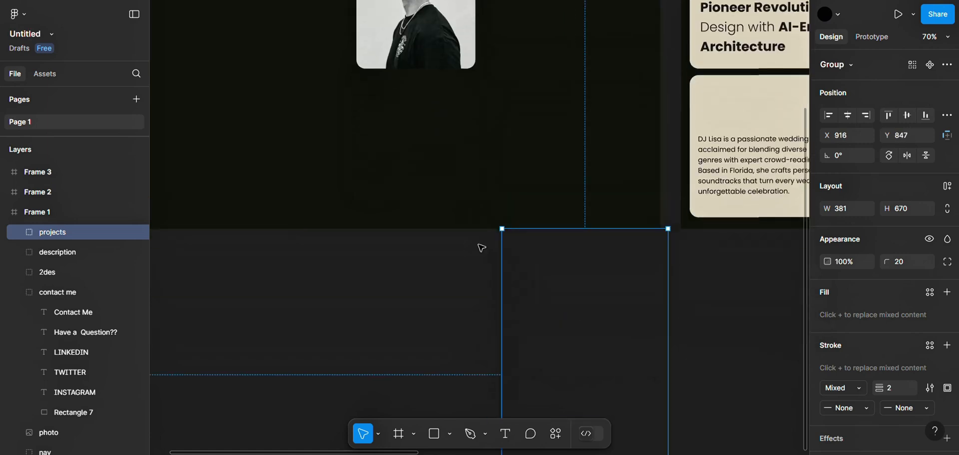
Enlarge the photo in Frame 1 to 371 × 423 and place it near the frame's centre, at X 464, Y 212
{"action": "scroll", "coordinate": [481, 248], "scroll_direction": "up", "scroll_amount": 3}
{"action": "left_click", "coordinate": [482, 227]}
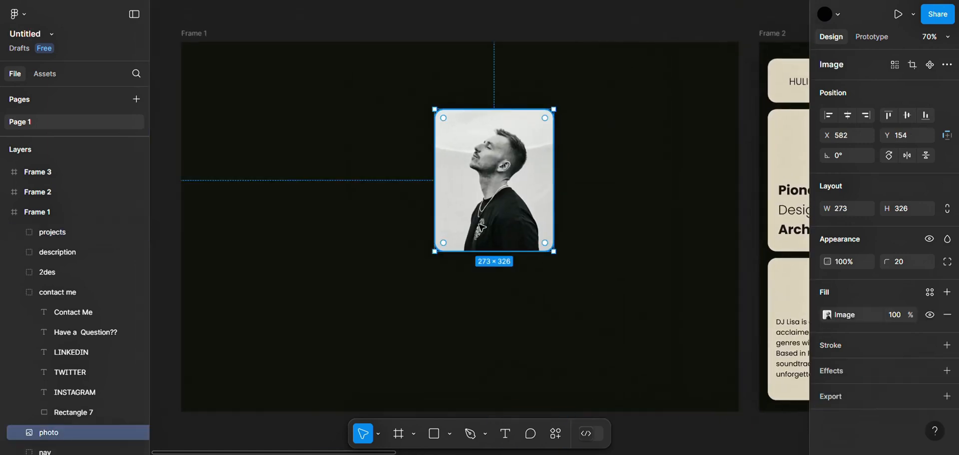
{"action": "double_click", "coordinate": [482, 227]}
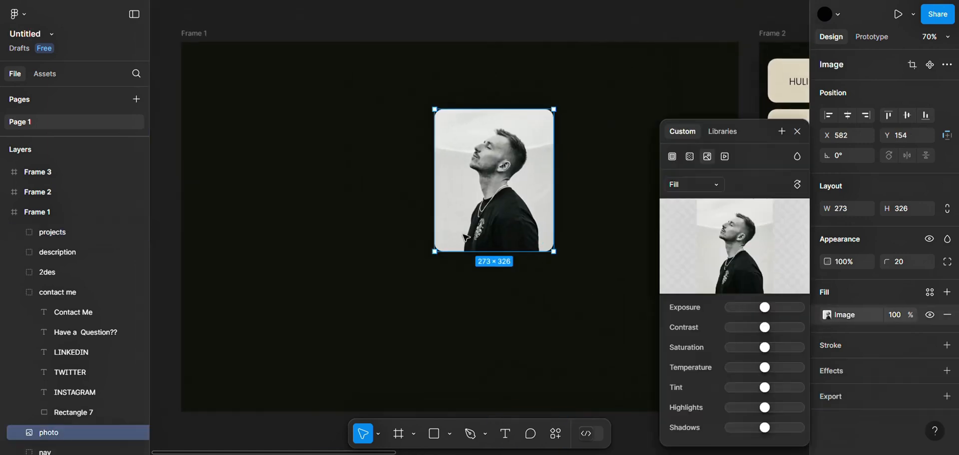
{"action": "left_click", "coordinate": [799, 132]}
{"action": "left_click_drag", "start_coordinate": [507, 175], "coordinate": [473, 202]}
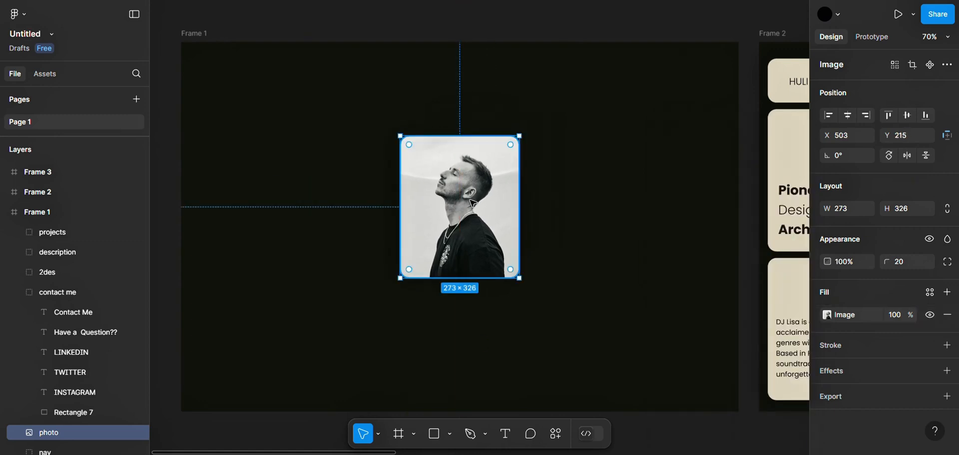
{"action": "left_click_drag", "start_coordinate": [519, 278], "coordinate": [563, 320]}
{"action": "mouse_move", "coordinate": [461, 222]}
{"action": "left_mouse_down"}
{"action": "mouse_move", "coordinate": [431, 213]}
{"action": "mouse_move", "coordinate": [444, 219]}
{"action": "left_mouse_up"}
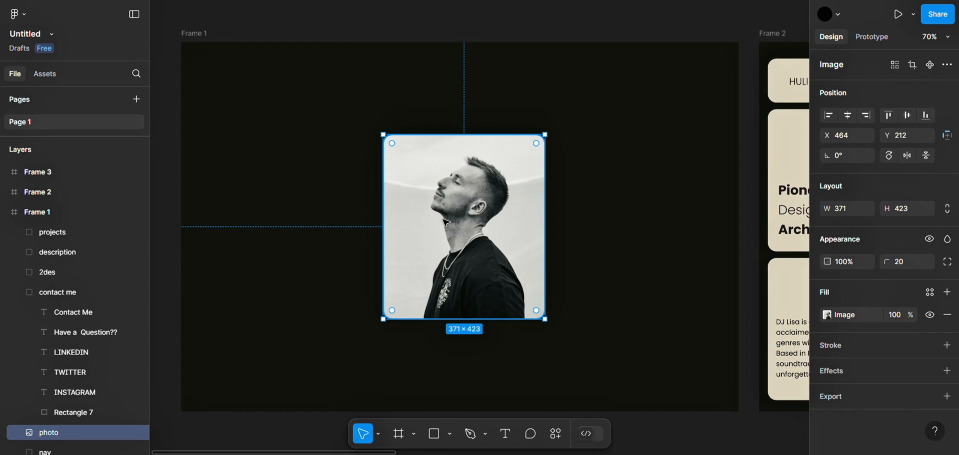
{"action": "left_click", "coordinate": [583, 218]}
Move the nav group in Frame 2 up beyond the frame's upper edge, to Y -101
{"action": "scroll", "coordinate": [583, 219], "scroll_direction": "right", "scroll_amount": 10}
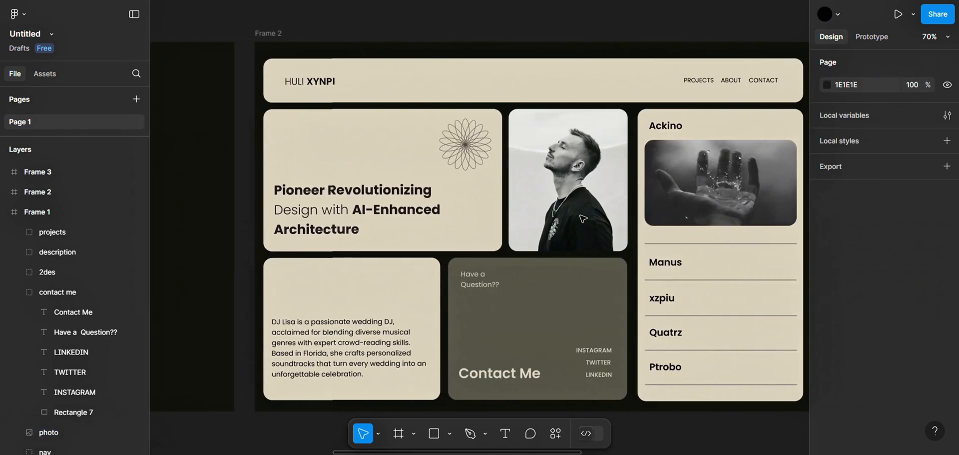
{"action": "scroll", "coordinate": [499, 175], "scroll_direction": "down", "scroll_amount": 3}
{"action": "left_click", "coordinate": [426, 129]}
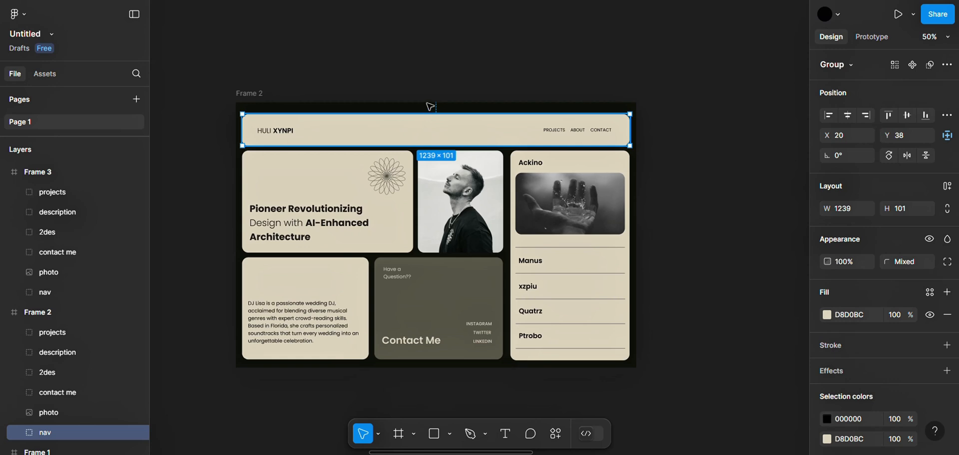
{"action": "left_click_drag", "start_coordinate": [431, 106], "coordinate": [427, 82]}
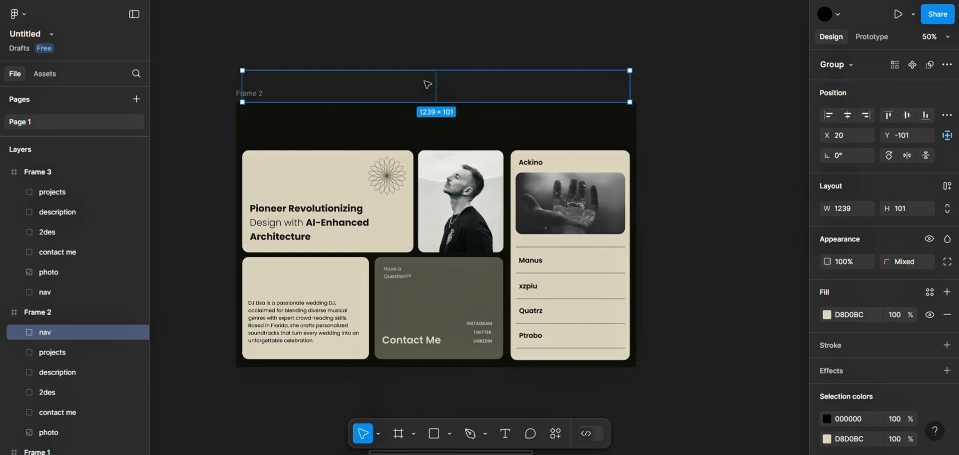
Try to move the background rectangle of Frame 2's projects card toward the frame's right edge, and undo the move
{"action": "left_click", "coordinate": [570, 167]}
{"action": "left_click", "coordinate": [569, 167]}
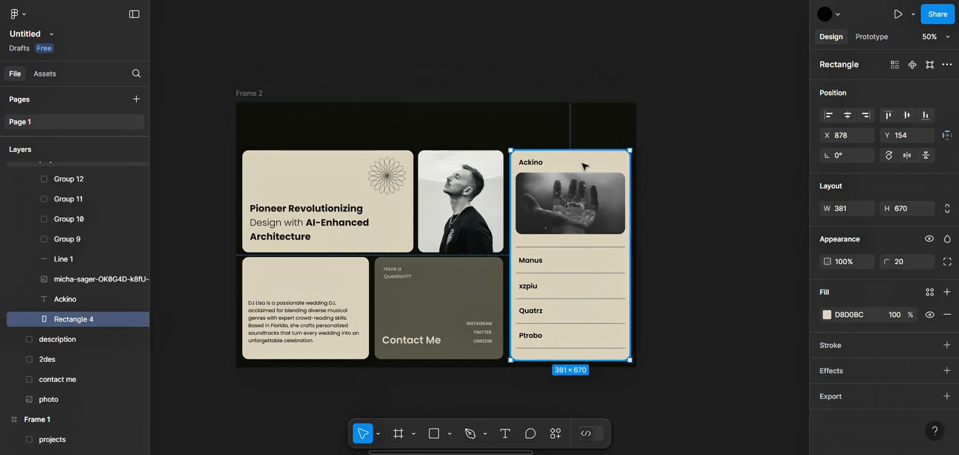
{"action": "left_click_drag", "start_coordinate": [569, 167], "coordinate": [626, 185]}
{"action": "key", "text": "ctrl+z"}
{"action": "key", "text": "ctrl+z"}
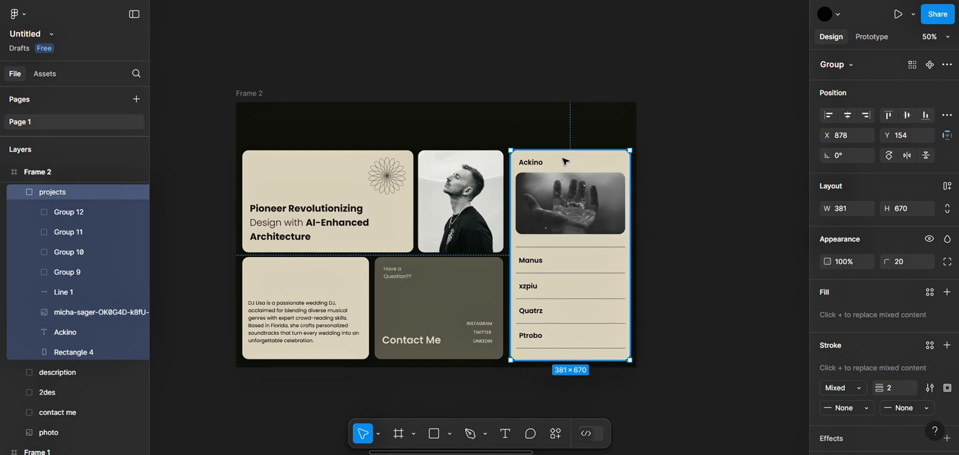
Move Frame 2's projects group past the right edge to X 1280 and its description group past the left edge to X -547
{"action": "left_click_drag", "start_coordinate": [566, 161], "coordinate": [617, 164]}
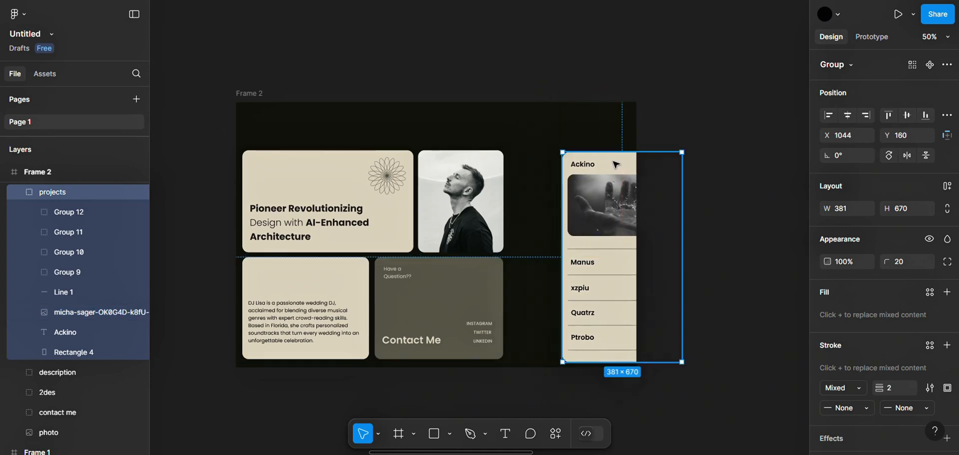
{"action": "left_click_drag", "start_coordinate": [665, 181], "coordinate": [737, 183]}
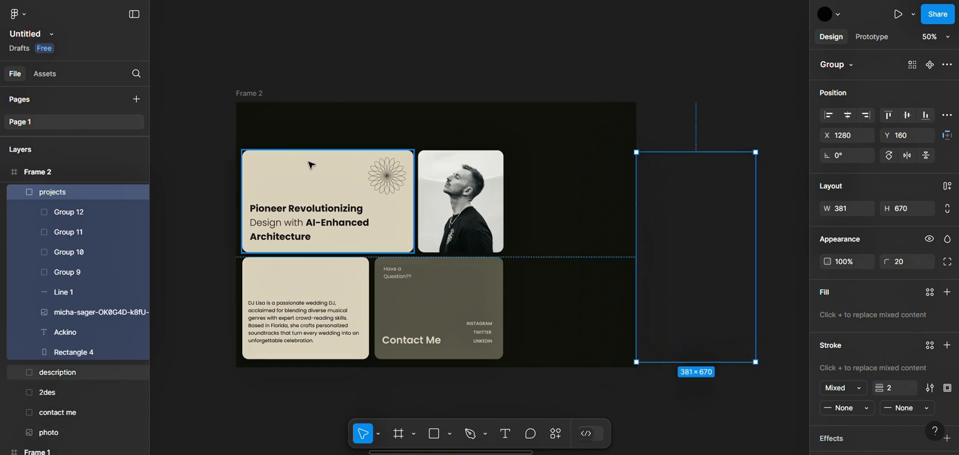
{"action": "left_click_drag", "start_coordinate": [309, 165], "coordinate": [177, 161]}
{"action": "scroll", "coordinate": [458, 219], "scroll_direction": "right", "scroll_amount": 2}
{"action": "left_click_drag", "start_coordinate": [167, 210], "coordinate": [227, 211]}
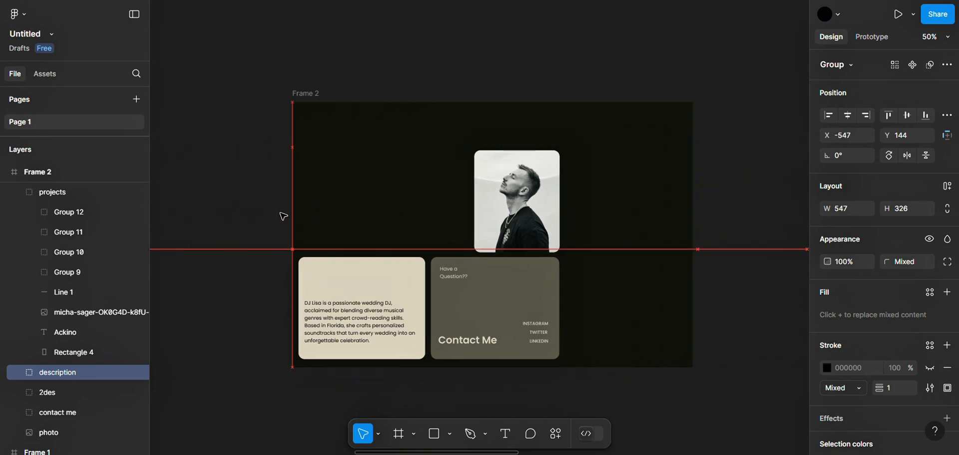
{"action": "left_click_drag", "start_coordinate": [283, 215], "coordinate": [284, 216]}
Move the 2des and contact me groups in Frame 2 down below the frame's lower edge
{"action": "left_click", "coordinate": [368, 315]}
{"action": "left_click_drag", "start_coordinate": [368, 315], "coordinate": [369, 413]}
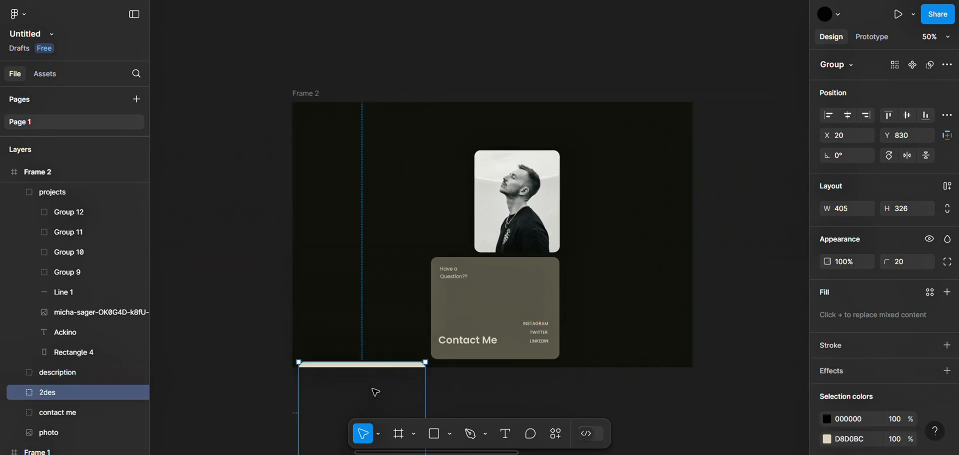
{"action": "left_click", "coordinate": [497, 285]}
{"action": "left_click_drag", "start_coordinate": [497, 285], "coordinate": [501, 413]}
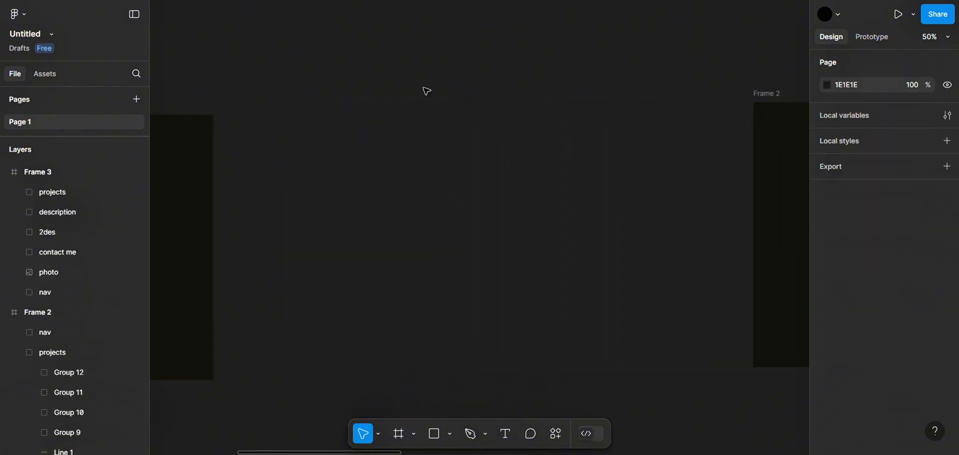
Connect Frame 1 to Frame 2 with an on-click prototype interaction that navigates to Frame 2
{"action": "scroll", "coordinate": [424, 90], "scroll_direction": "left", "scroll_amount": 10}
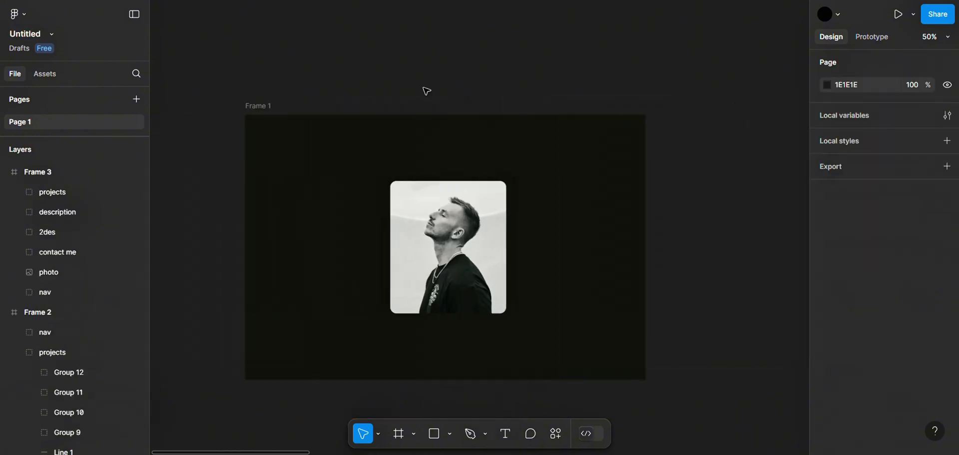
{"action": "left_click", "coordinate": [887, 39]}
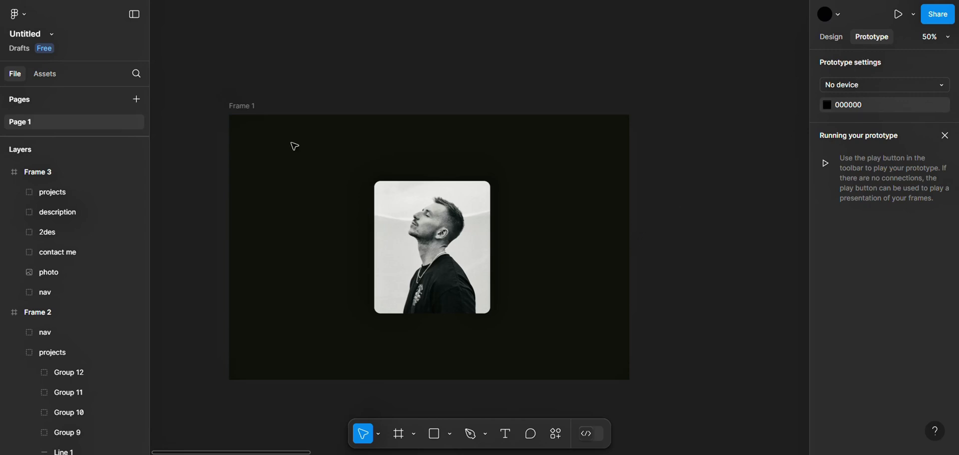
{"action": "left_click", "coordinate": [241, 106]}
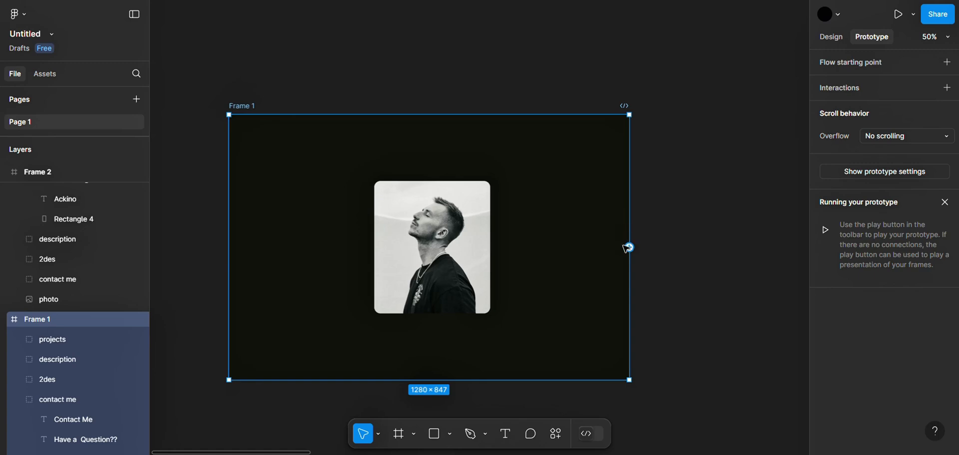
{"action": "mouse_move", "coordinate": [631, 247]}
{"action": "left_mouse_down"}
{"action": "mouse_move", "coordinate": [842, 242]}
{"action": "mouse_move", "coordinate": [629, 258]}
{"action": "left_mouse_up"}
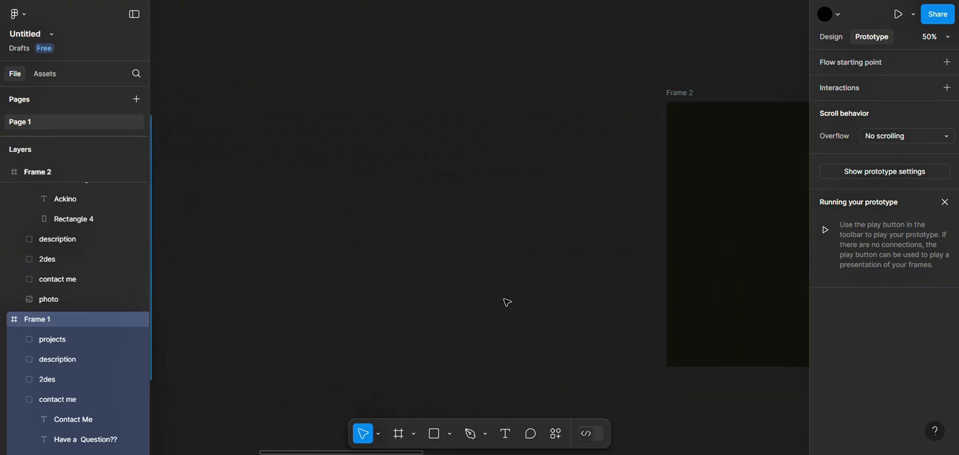
{"action": "scroll", "coordinate": [507, 302], "scroll_direction": "left", "scroll_amount": 10}
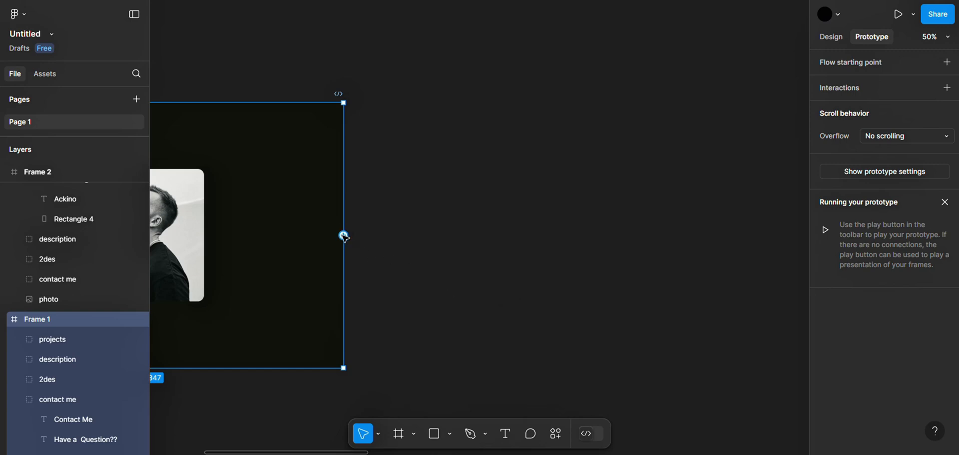
{"action": "left_click_drag", "start_coordinate": [345, 236], "coordinate": [853, 232]}
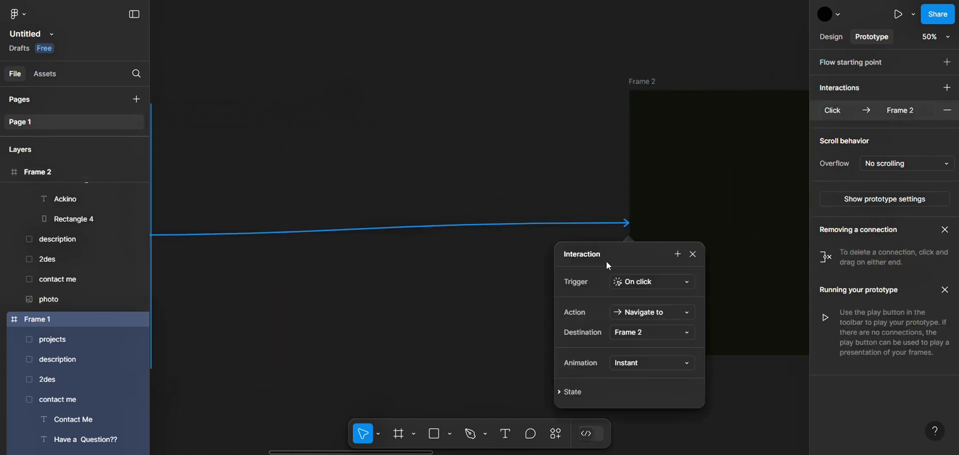
Set the Frame 1 to Frame 2 transition to Smart animate with the Slow curve
{"action": "left_click", "coordinate": [636, 367]}
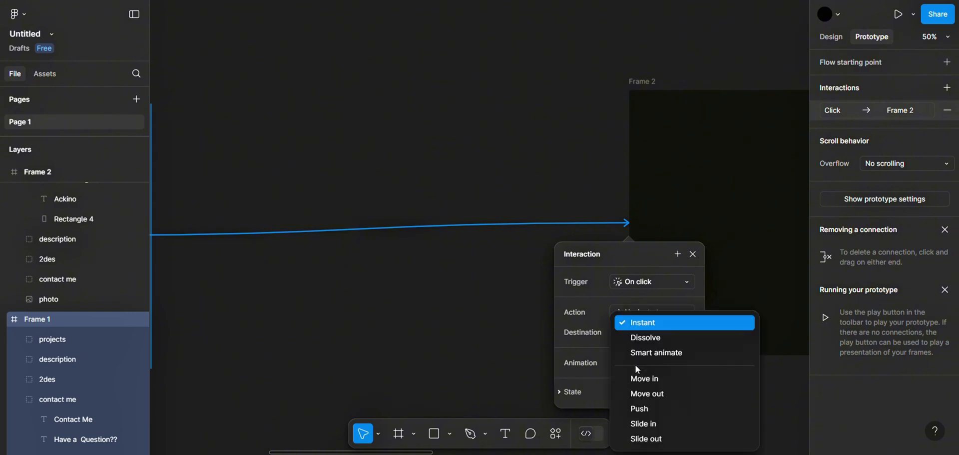
{"action": "scroll", "coordinate": [455, 343], "scroll_direction": "down", "scroll_amount": 2}
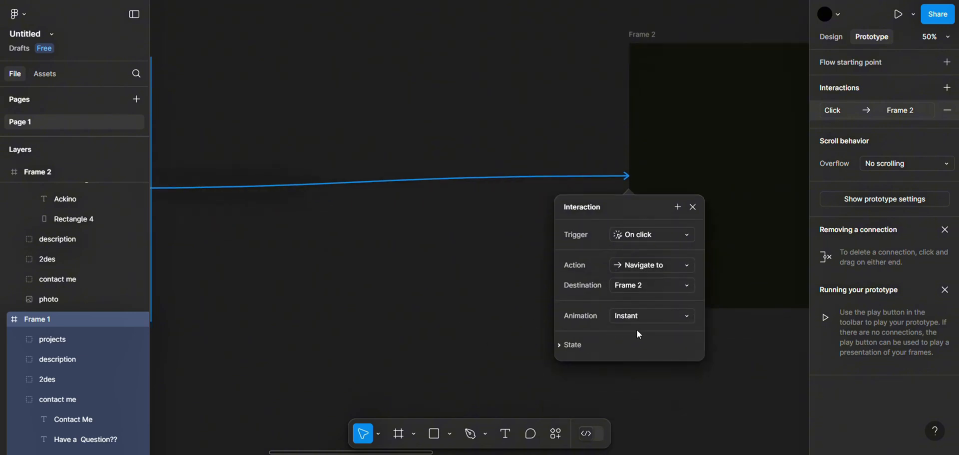
{"action": "key", "text": "shift+0"}
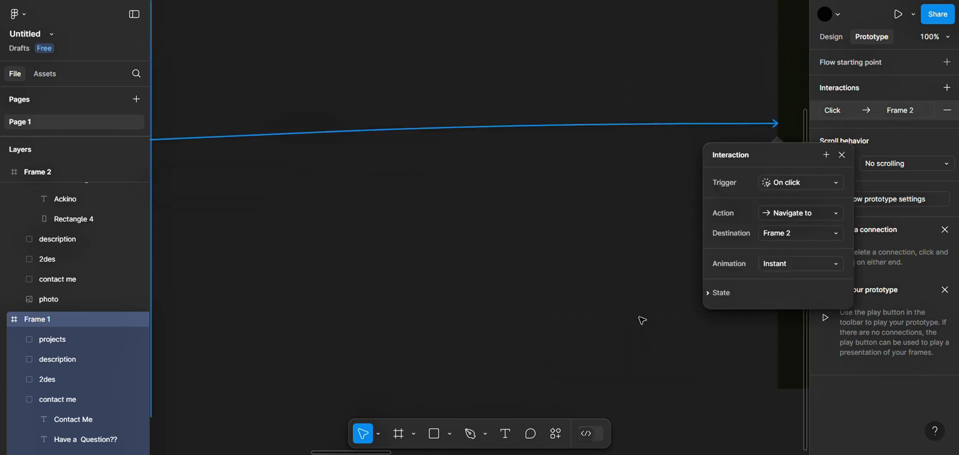
{"action": "scroll", "coordinate": [642, 321], "scroll_direction": "right", "scroll_amount": 4}
{"action": "scroll", "coordinate": [642, 320], "scroll_direction": "right", "scroll_amount": 1}
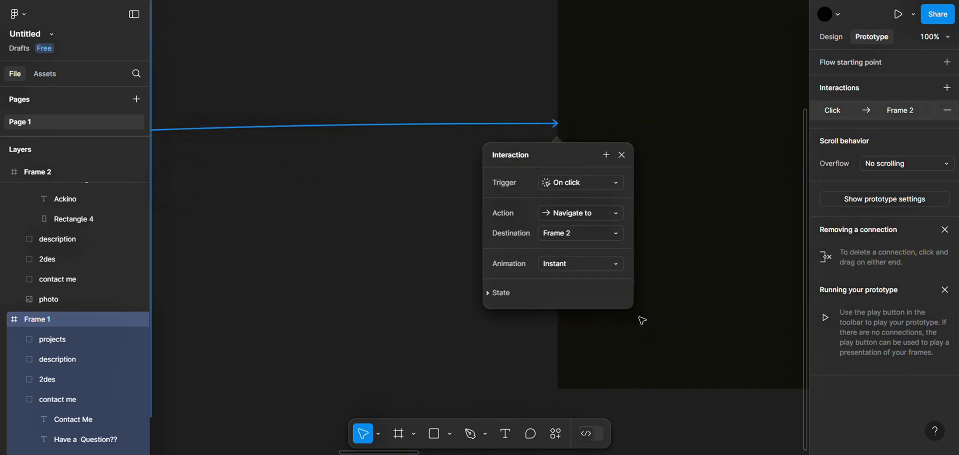
{"action": "left_click", "coordinate": [593, 265]}
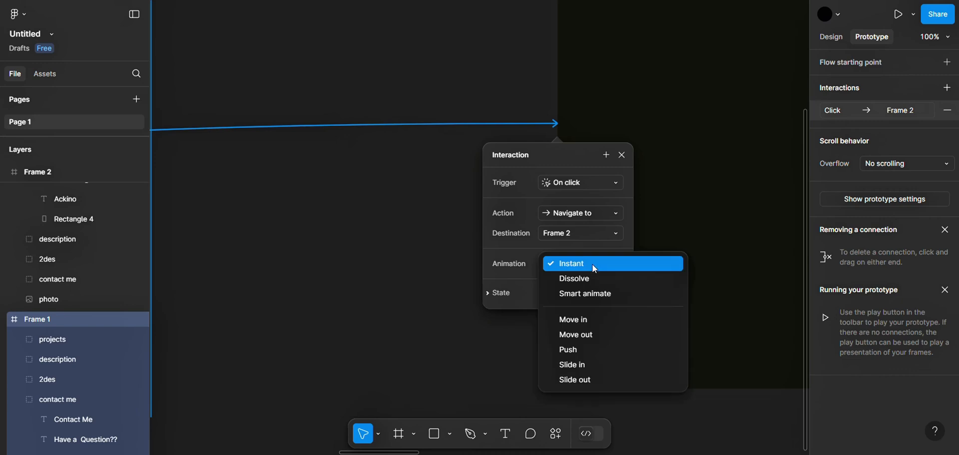
{"action": "left_click", "coordinate": [590, 299]}
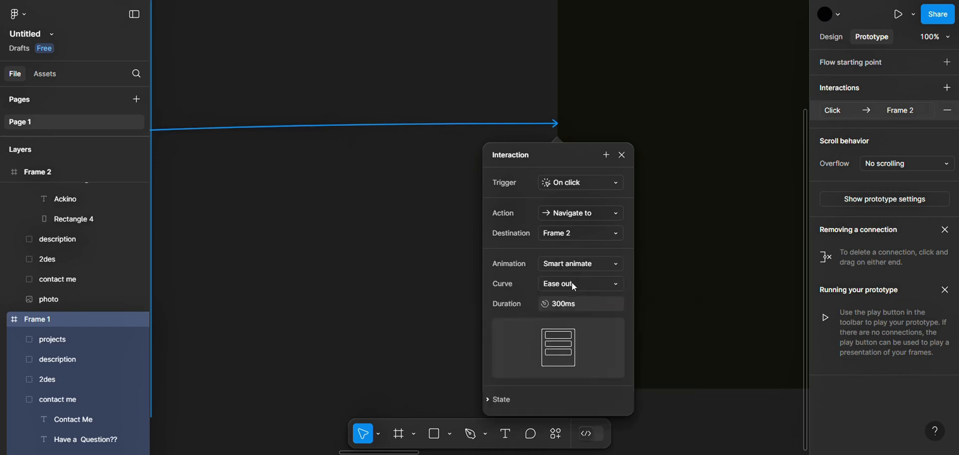
{"action": "left_click", "coordinate": [573, 284]}
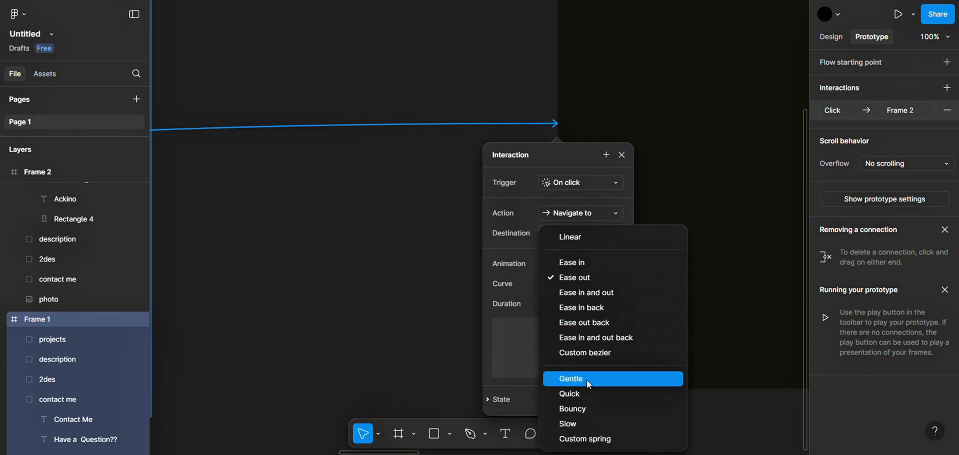
{"action": "left_click", "coordinate": [581, 423]}
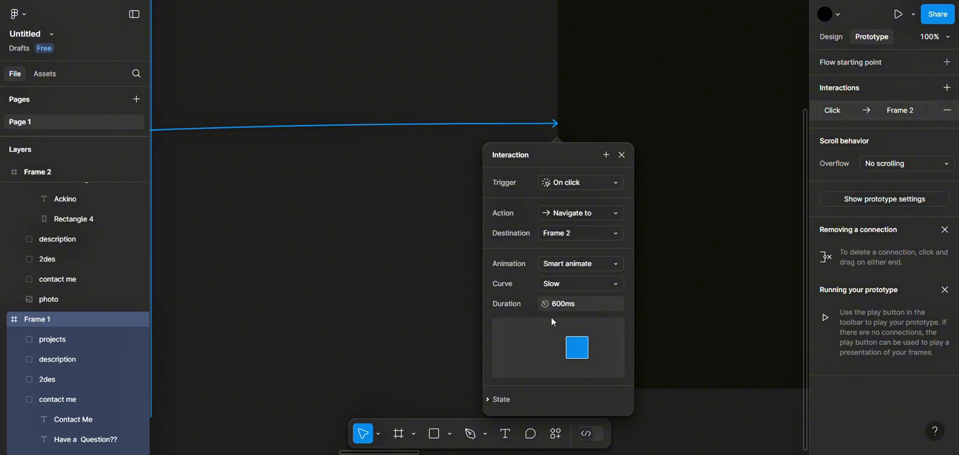
{"action": "left_click", "coordinate": [668, 396]}
Connect Frame 2 to Frame 3 with an on-click prototype interaction that navigates to Frame 3
{"action": "scroll", "coordinate": [668, 396], "scroll_direction": "right", "scroll_amount": 10}
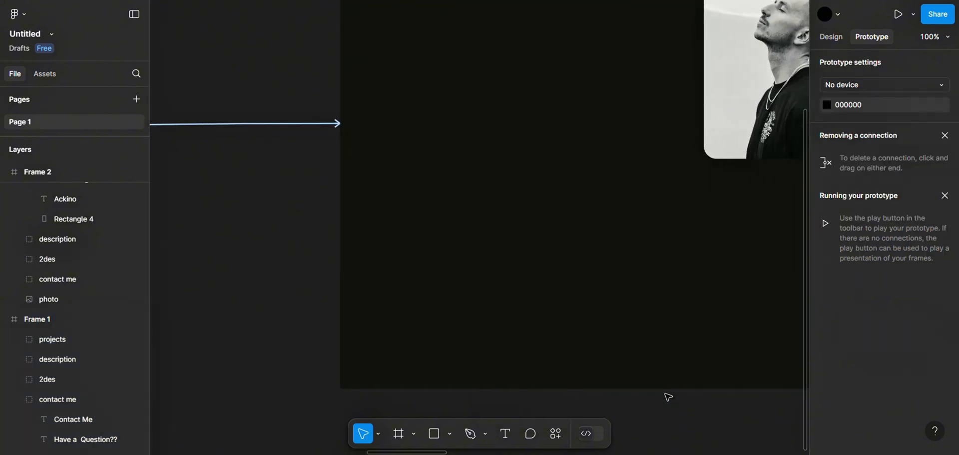
{"action": "scroll", "coordinate": [668, 397], "scroll_direction": "up", "scroll_amount": 3}
{"action": "scroll", "coordinate": [668, 397], "scroll_direction": "right", "scroll_amount": 3}
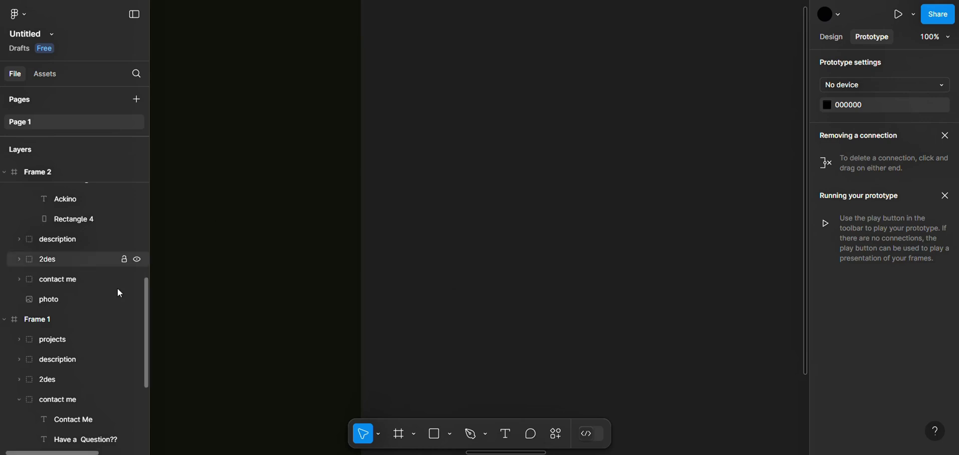
{"action": "scroll", "coordinate": [112, 296], "scroll_direction": "up", "scroll_amount": 8}
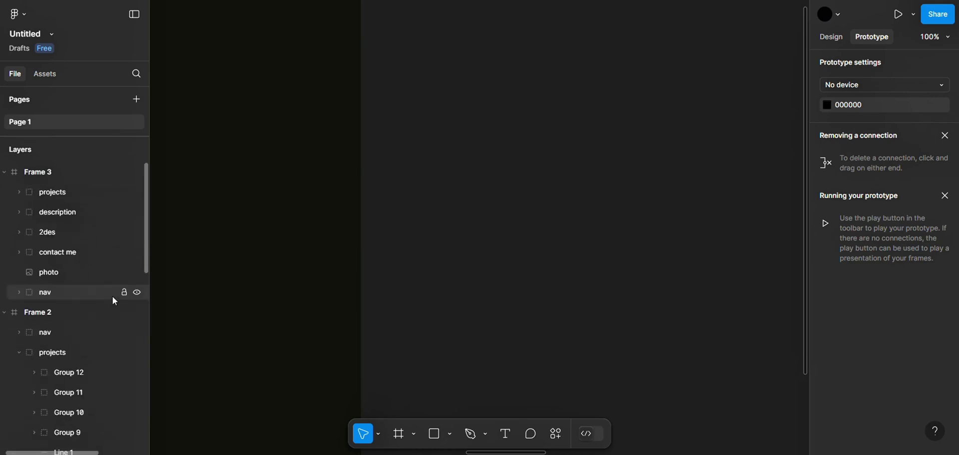
{"action": "left_click", "coordinate": [77, 314]}
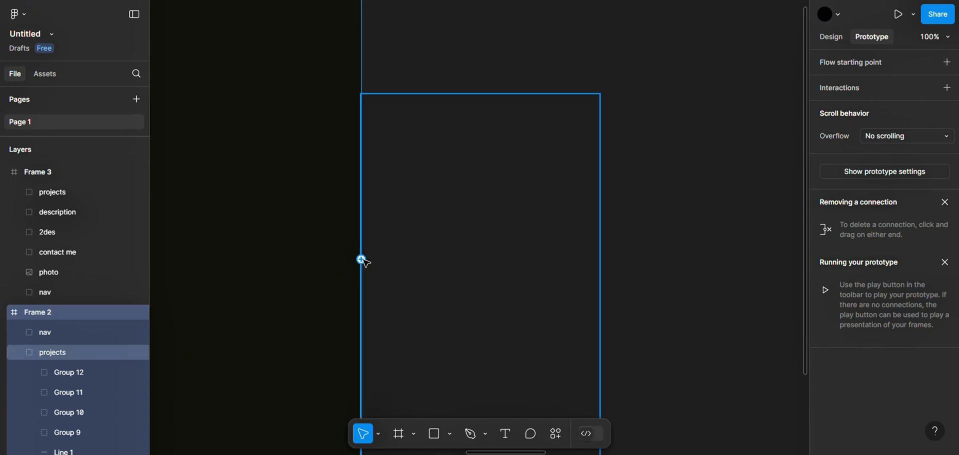
{"action": "left_click_drag", "start_coordinate": [361, 259], "coordinate": [768, 235]}
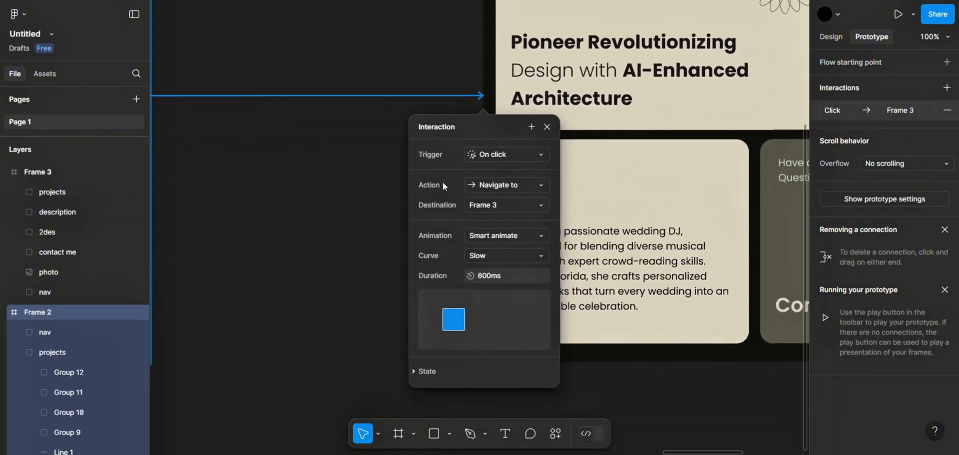
Give the Frame 2 to Frame 3 transition a custom bezier curve of 0.75, 0, 0.28, 0.99 and a duration of 800 ms
{"action": "left_click", "coordinate": [491, 249]}
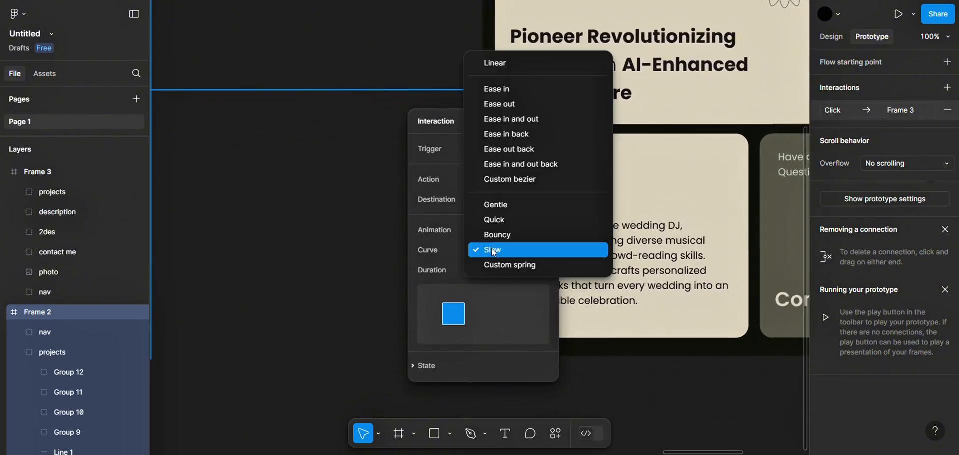
{"action": "left_click", "coordinate": [512, 178]}
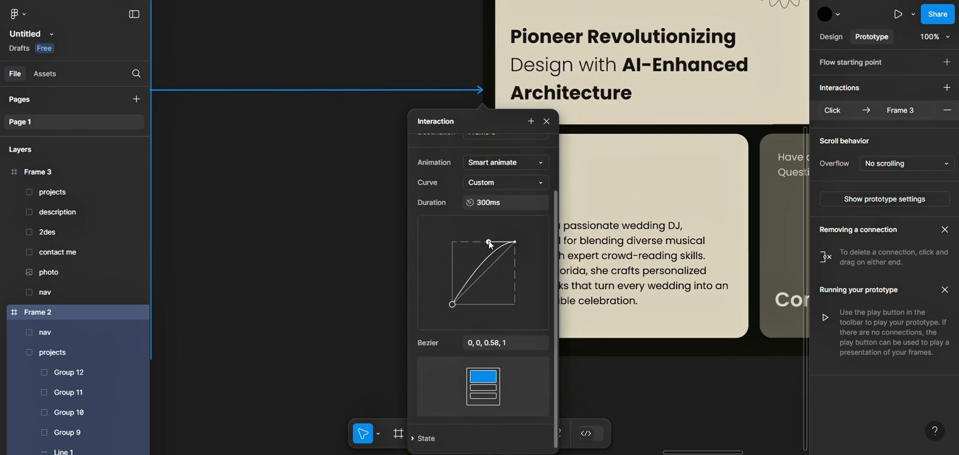
{"action": "left_click_drag", "start_coordinate": [489, 242], "coordinate": [470, 243]}
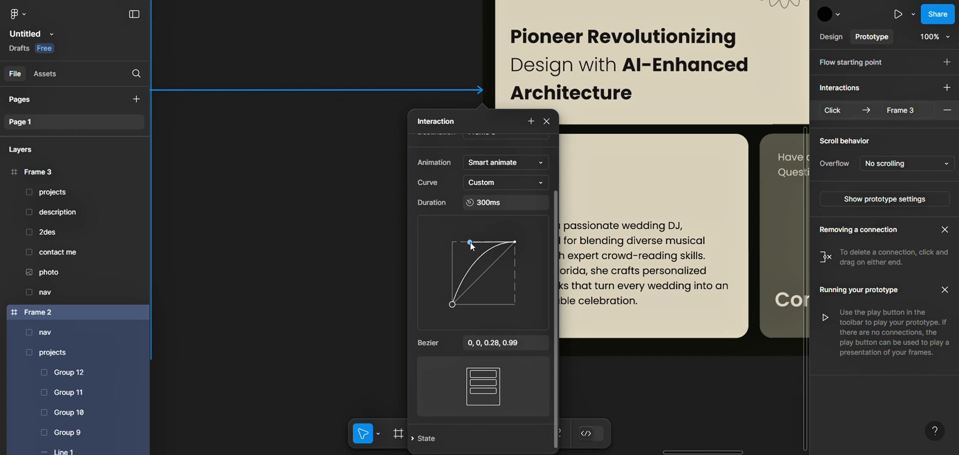
{"action": "left_click_drag", "start_coordinate": [453, 305], "coordinate": [499, 304]}
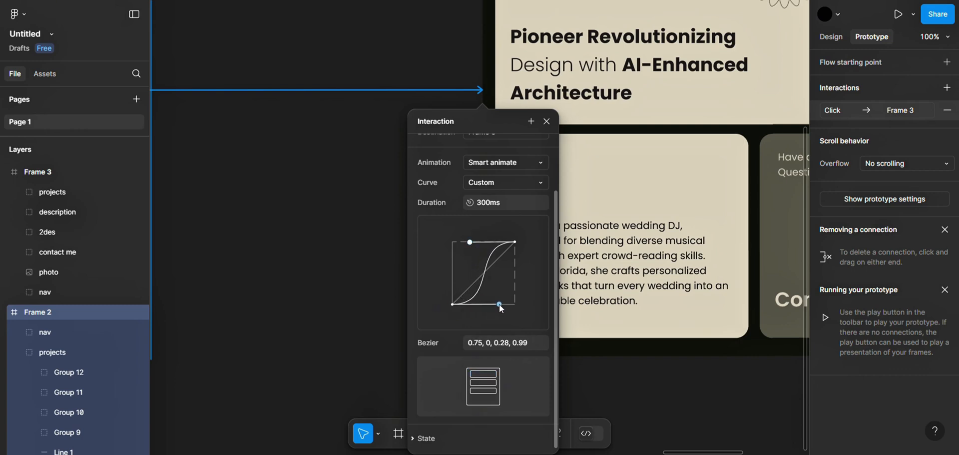
{"action": "left_click", "coordinate": [483, 202]}
{"action": "left_click", "coordinate": [648, 378]}
Review the prototype connections running from Frame 1 through Frame 2 to Frame 3 on the canvas
{"action": "scroll", "coordinate": [648, 377], "scroll_direction": "left", "scroll_amount": 2}
{"action": "key", "text": "minus"}
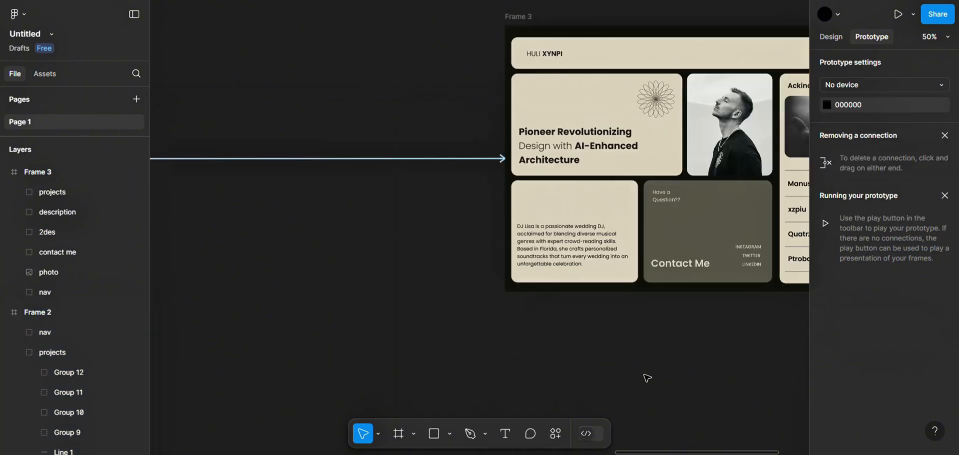
{"action": "key", "text": "minus"}
{"action": "scroll", "coordinate": [648, 378], "scroll_direction": "left", "scroll_amount": 12}
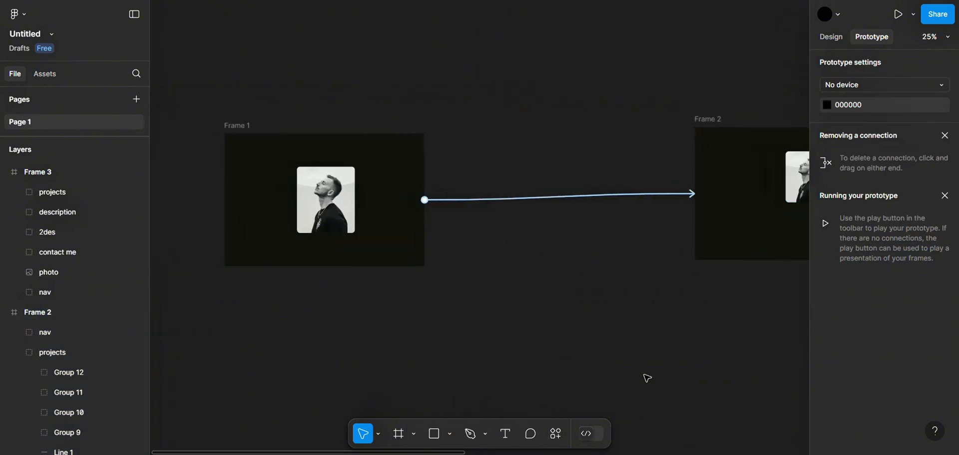
{"action": "scroll", "coordinate": [648, 378], "scroll_direction": "right", "scroll_amount": 15}
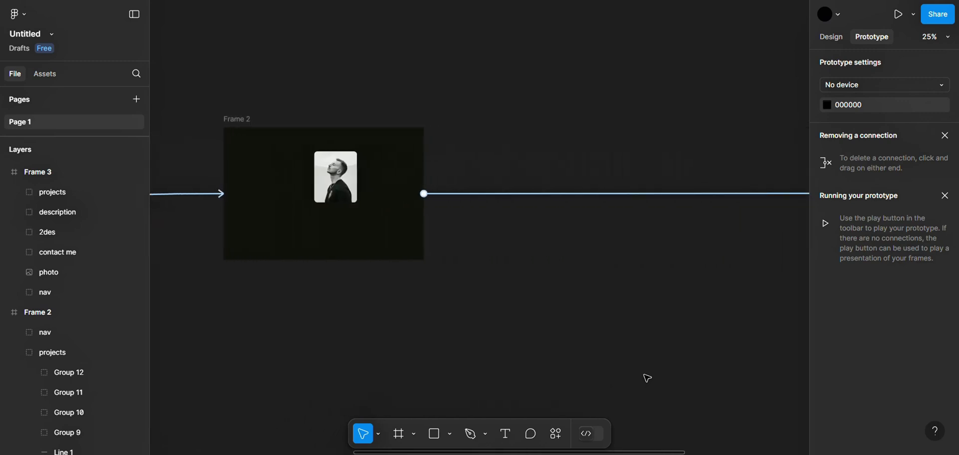
{"action": "scroll", "coordinate": [647, 378], "scroll_direction": "left", "scroll_amount": 10}
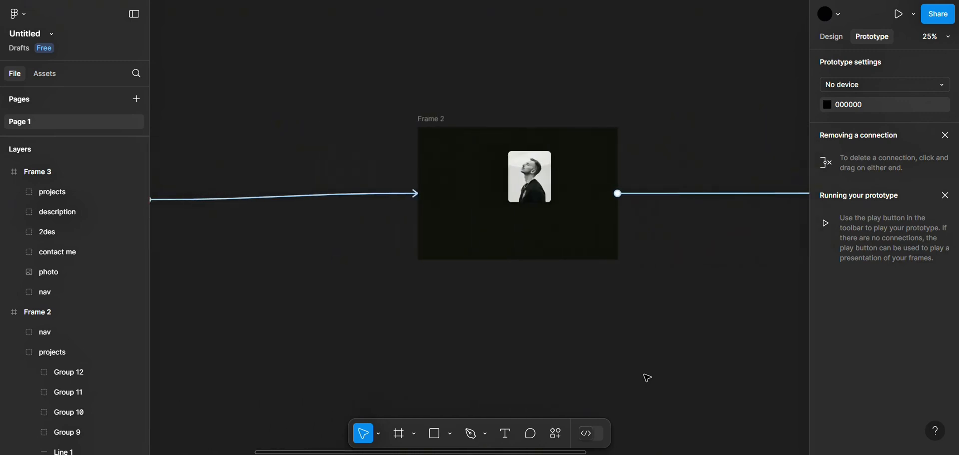
{"action": "scroll", "coordinate": [441, 57], "scroll_direction": "left", "scroll_amount": 8}
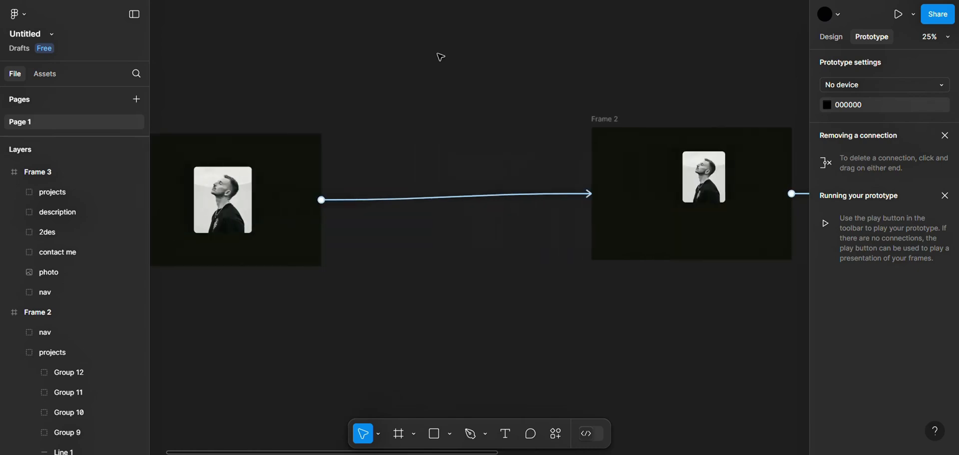